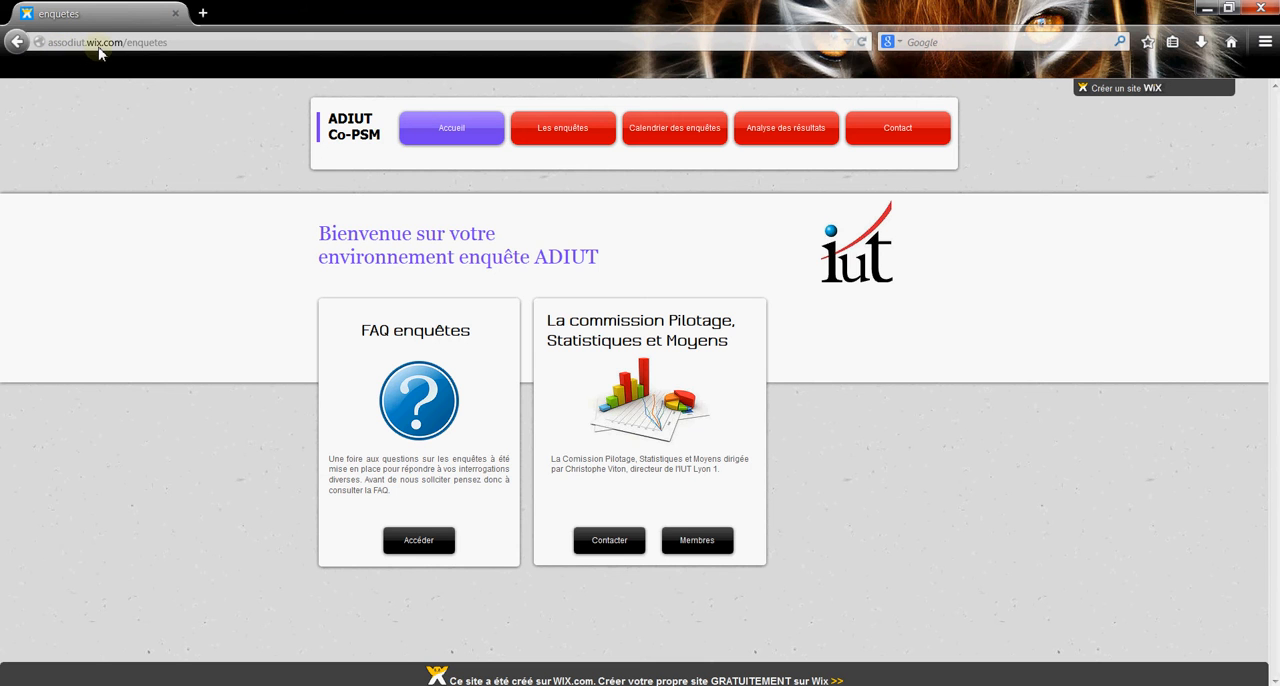
Open the list of surveys on the ADIUT site and access the "Enquête de validation des semestres".
{"action": "left_click", "coordinate": [140, 42]}
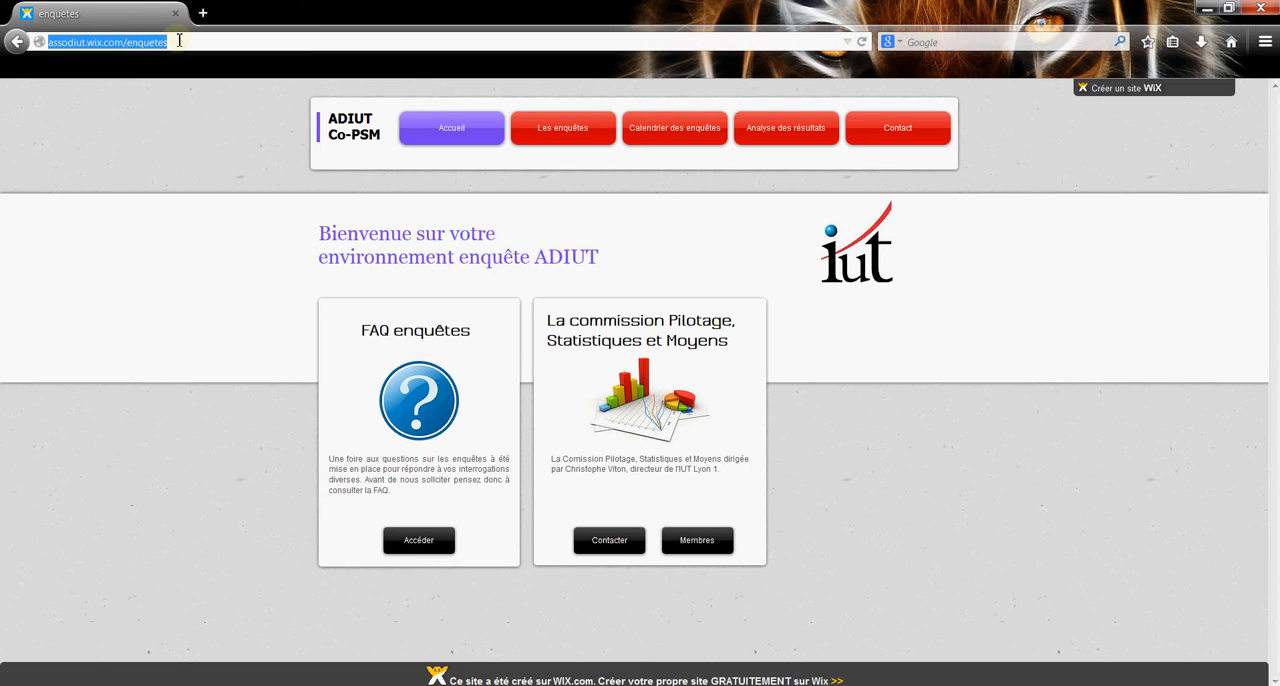
{"action": "left_click", "coordinate": [168, 168]}
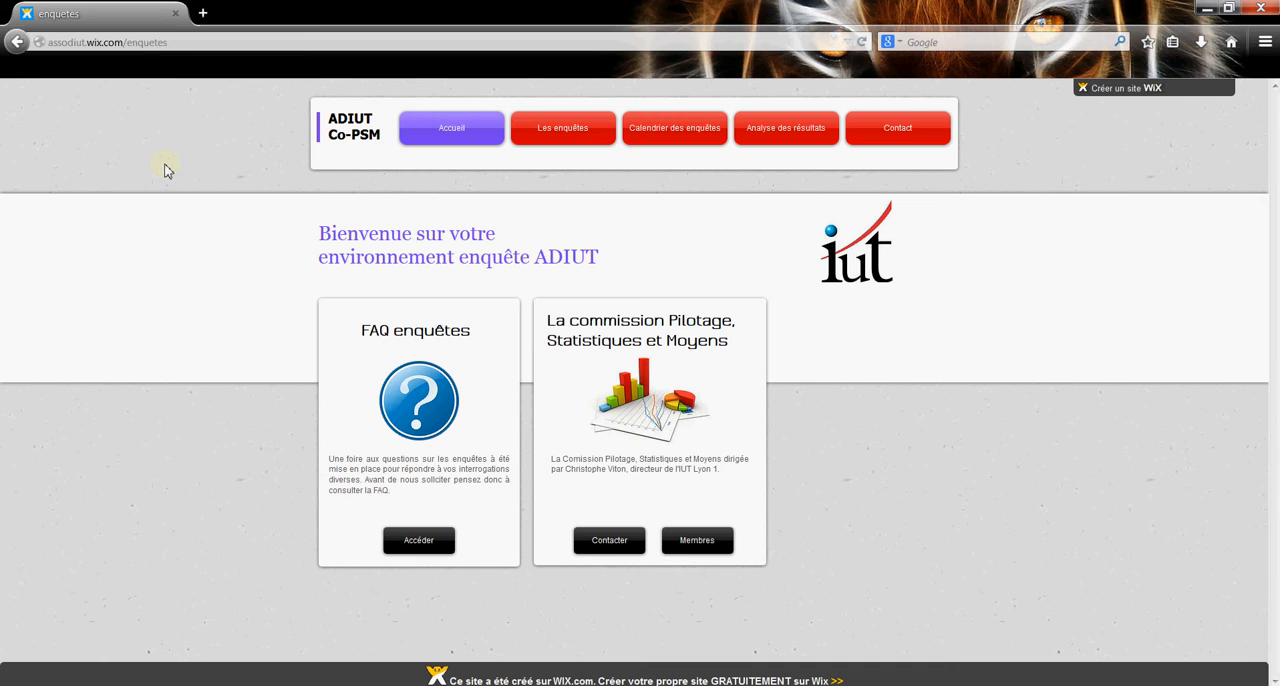
{"action": "left_click", "coordinate": [562, 130]}
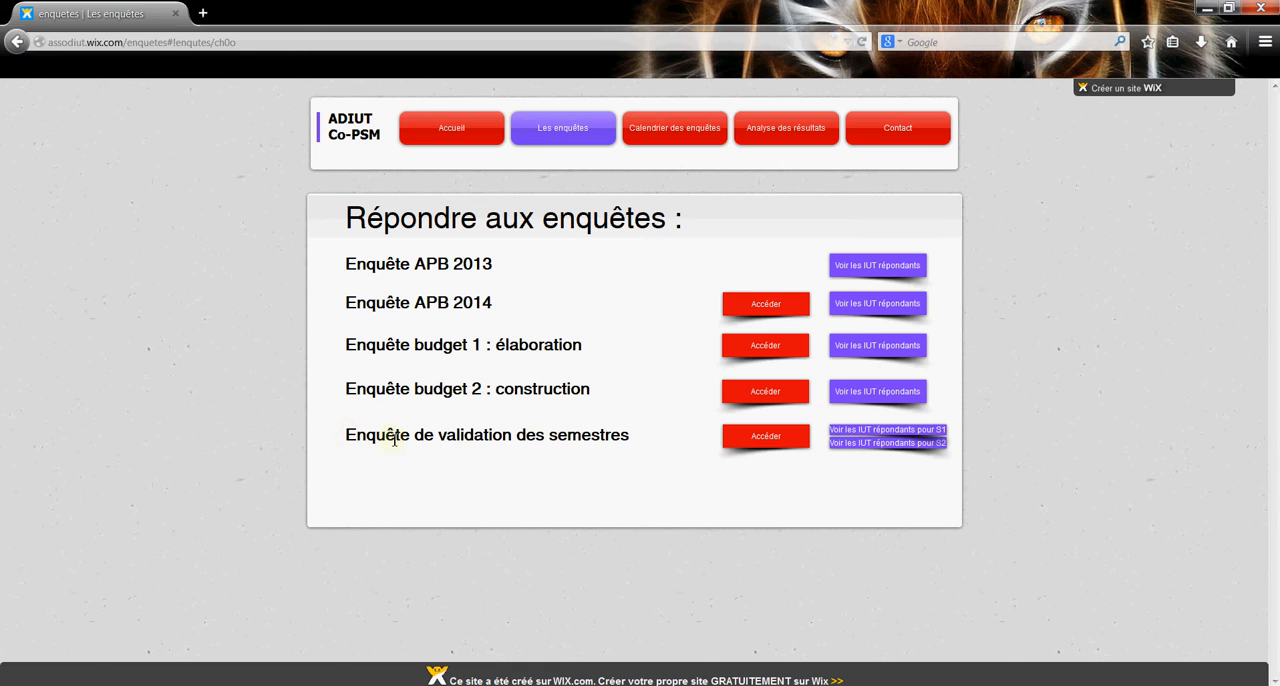
{"action": "left_click", "coordinate": [775, 438]}
Log in to the survey environment with the account login and password, and dismiss the browser's offer to save the password.
{"action": "double_click", "coordinate": [627, 272]}
{"action": "left_click", "coordinate": [628, 272]}
{"action": "key", "text": "BackSpace"}
{"action": "key", "text": "BackSpace"}
{"action": "key", "text": "BackSpace"}
{"action": "key", "text": "BackSpace"}
{"action": "key", "text": "BackSpace"}
{"action": "key", "text": "BackSpace"}
{"action": "key", "text": "BackSpace"}
{"action": "key", "text": "BackSpace"}
{"action": "key", "text": "BackSpace"}
{"action": "key", "text": "BackSpace"}
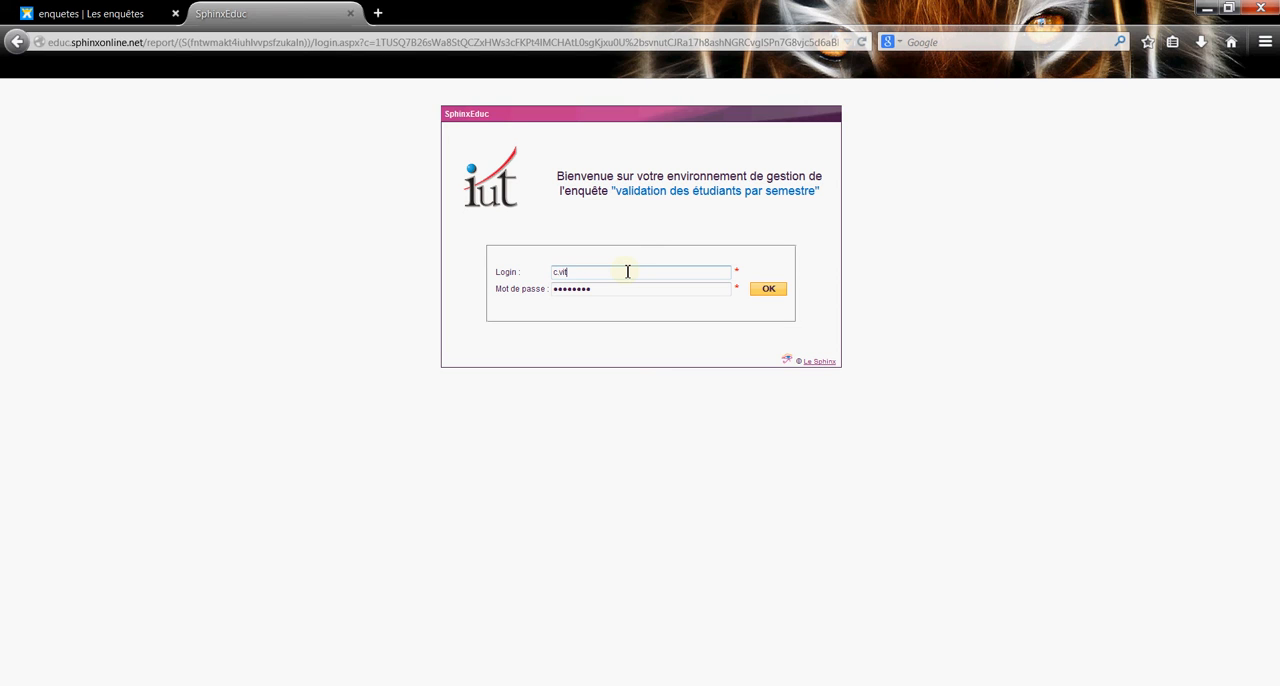
{"action": "key", "text": "Tab"}
{"action": "type", "text": "a"}
{"action": "left_click", "coordinate": [779, 293]}
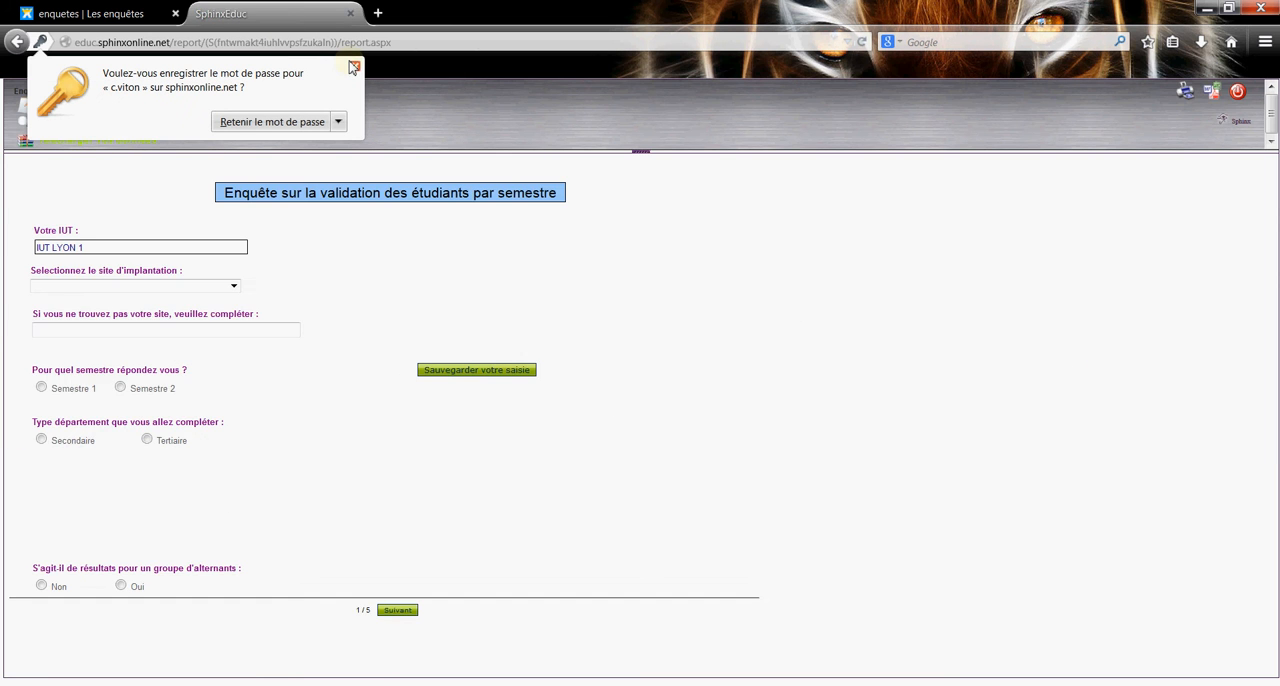
{"action": "left_click", "coordinate": [354, 68]}
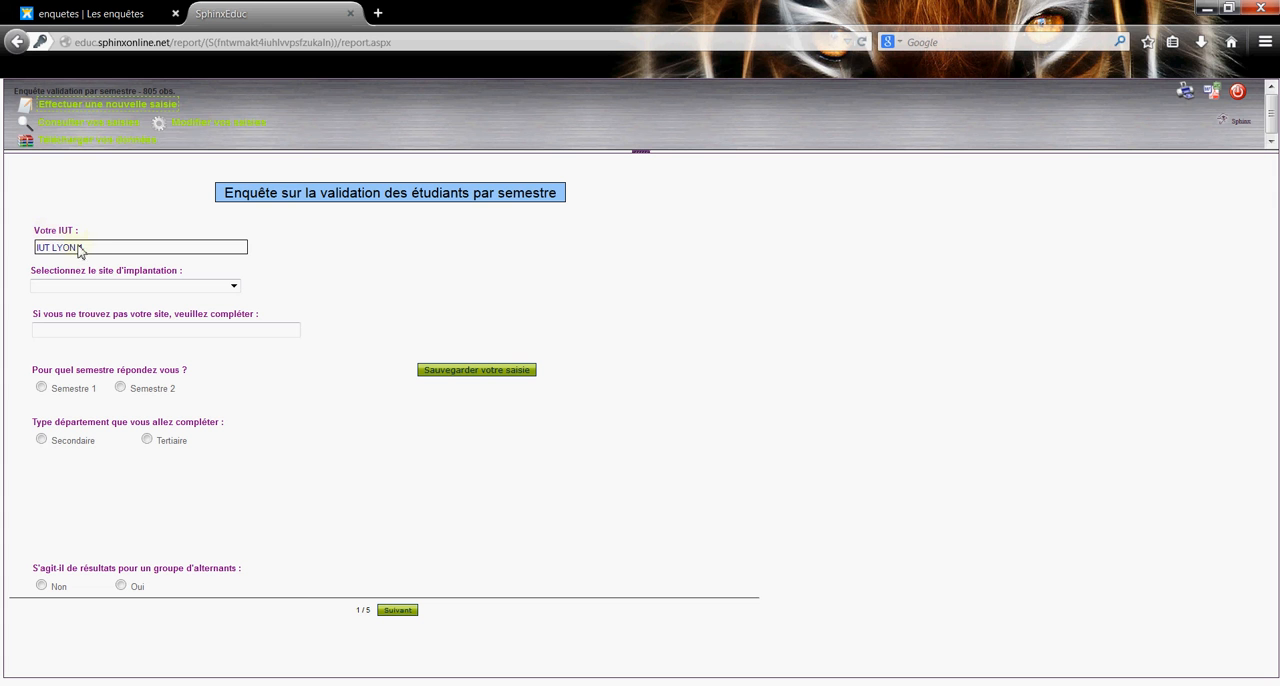
Set the implantation site to "IUT Lyon 1 - Site Bourg-en-Bresse".
{"action": "left_click", "coordinate": [232, 288]}
{"action": "scroll", "coordinate": [160, 372], "scroll_direction": "down", "scroll_amount": 12}
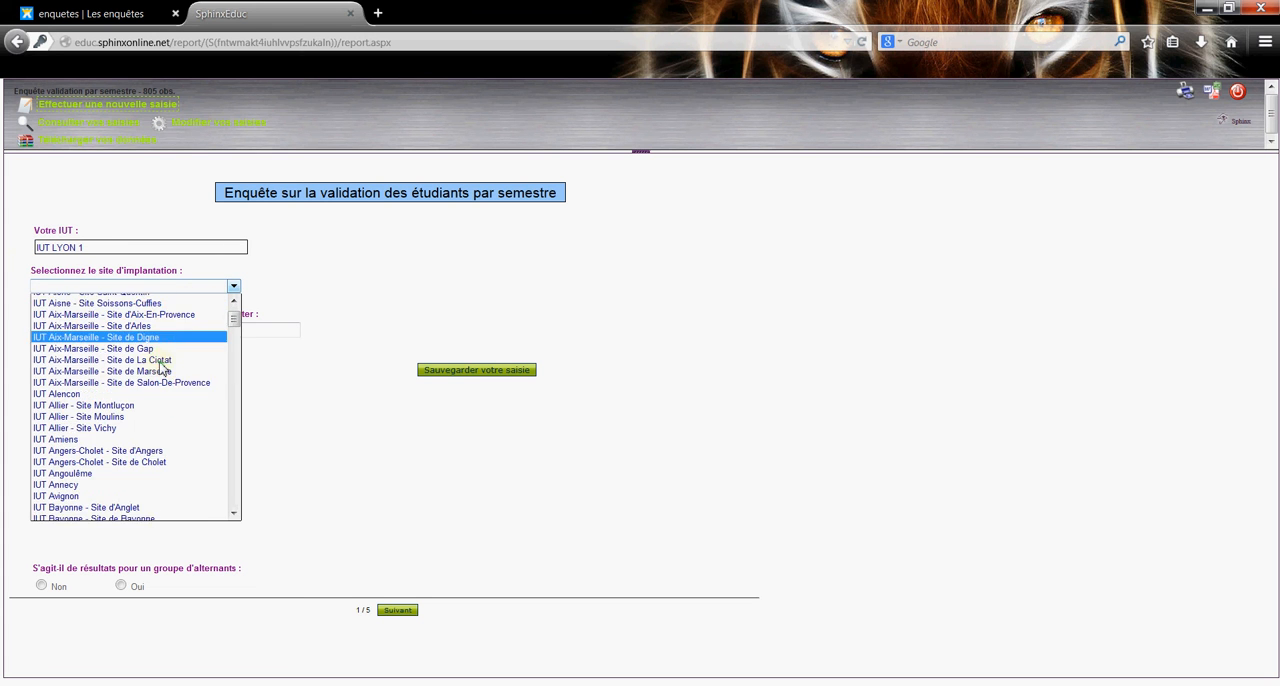
{"action": "scroll", "coordinate": [160, 372], "scroll_direction": "down", "scroll_amount": 20}
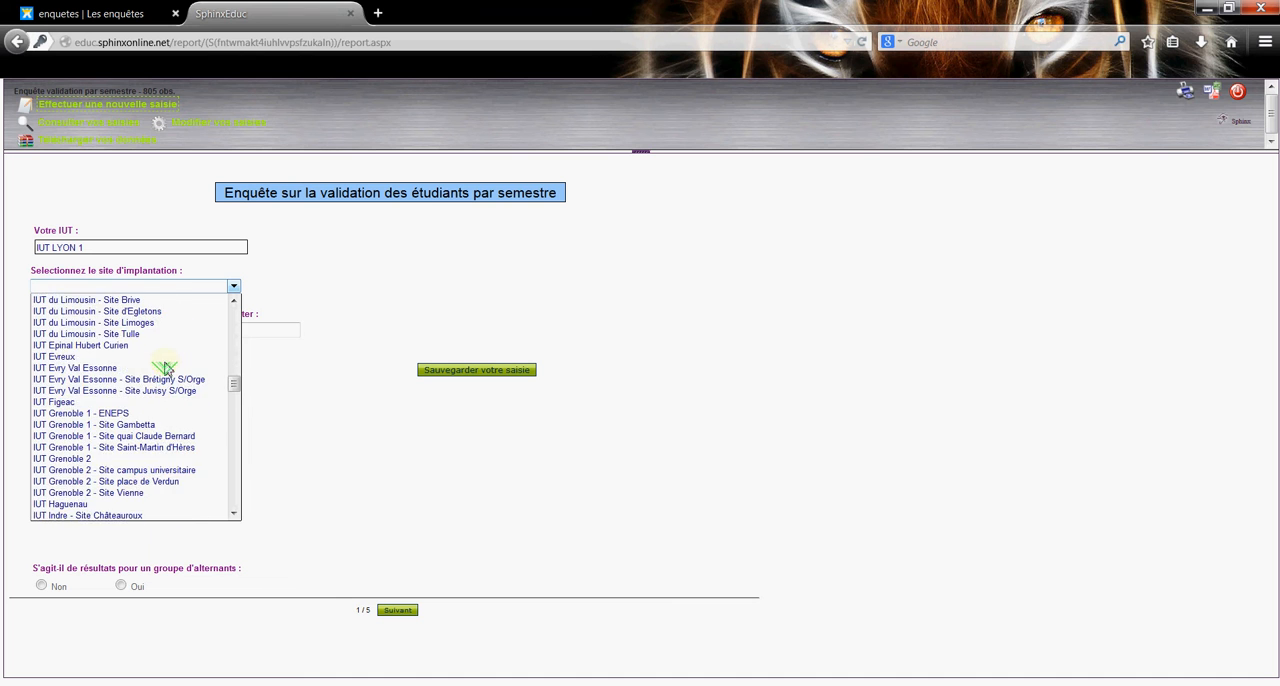
{"action": "scroll", "coordinate": [160, 370], "scroll_direction": "down", "scroll_amount": 10}
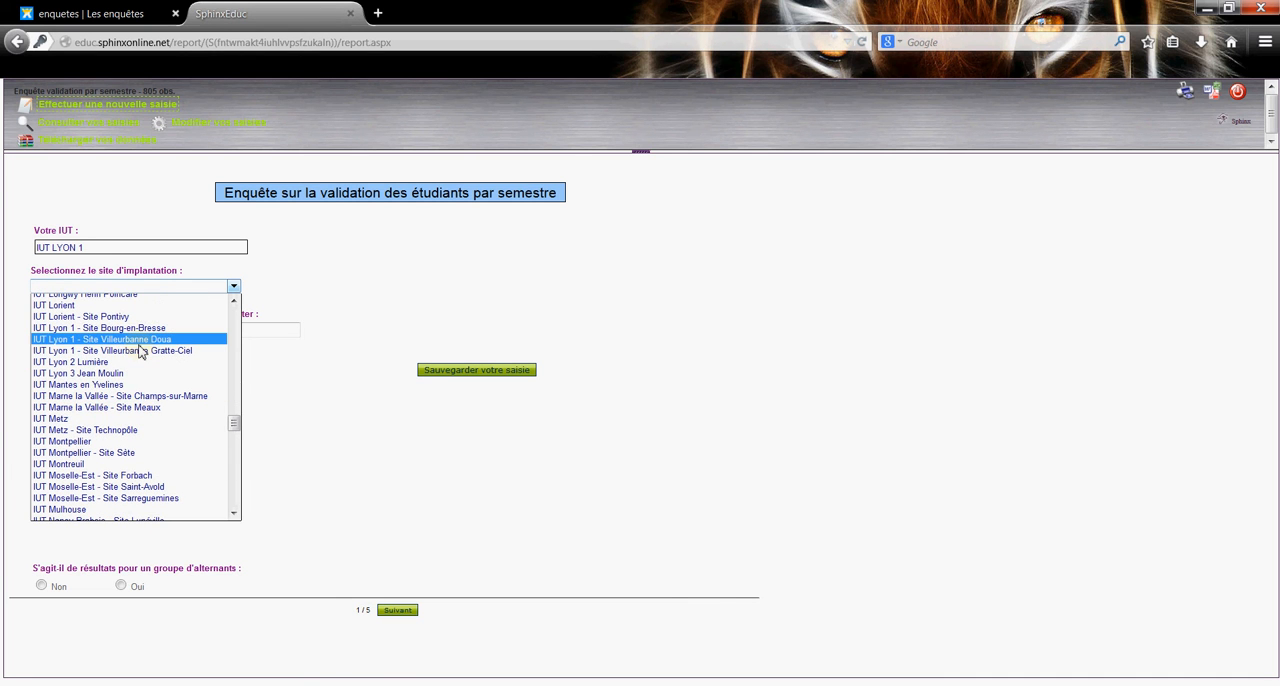
{"action": "left_click", "coordinate": [112, 328]}
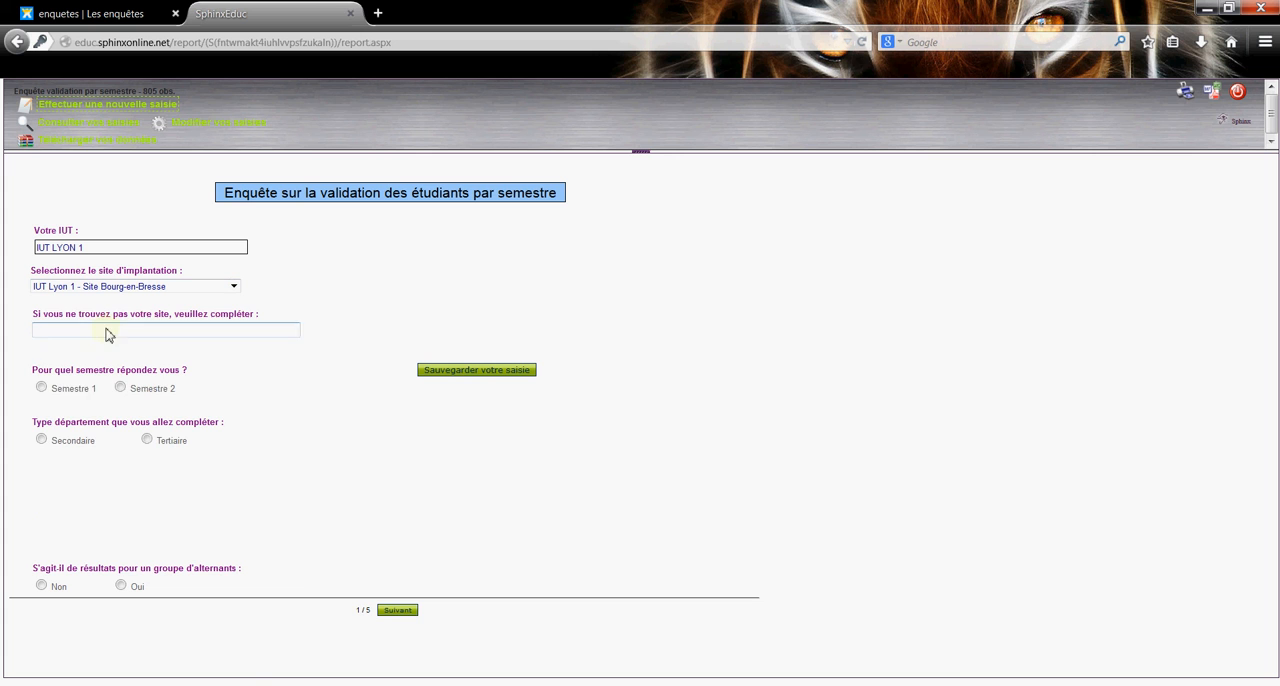
Answer Semestre 1, department type Secondaire, speciality Chimie and Non for the alternance group, and continue to the second page.
{"action": "left_click", "coordinate": [41, 389]}
{"action": "left_click", "coordinate": [41, 440]}
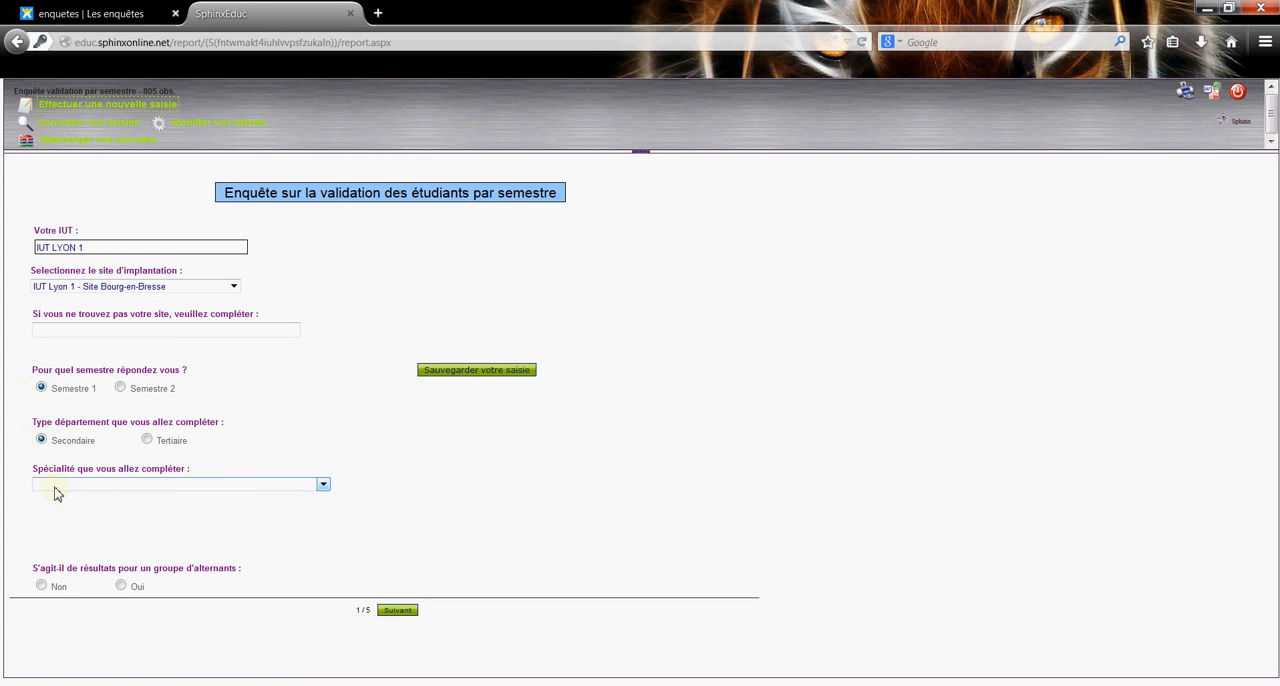
{"action": "left_click", "coordinate": [55, 486]}
{"action": "left_click", "coordinate": [80, 518]}
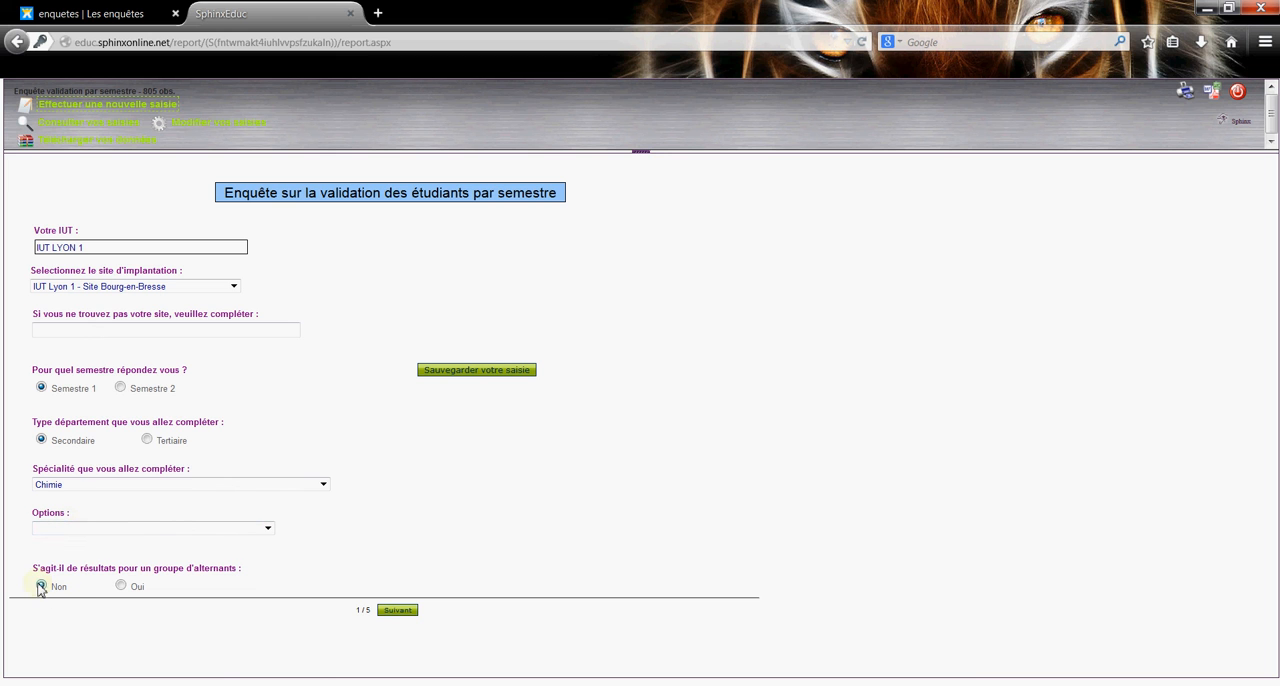
{"action": "left_click", "coordinate": [392, 610]}
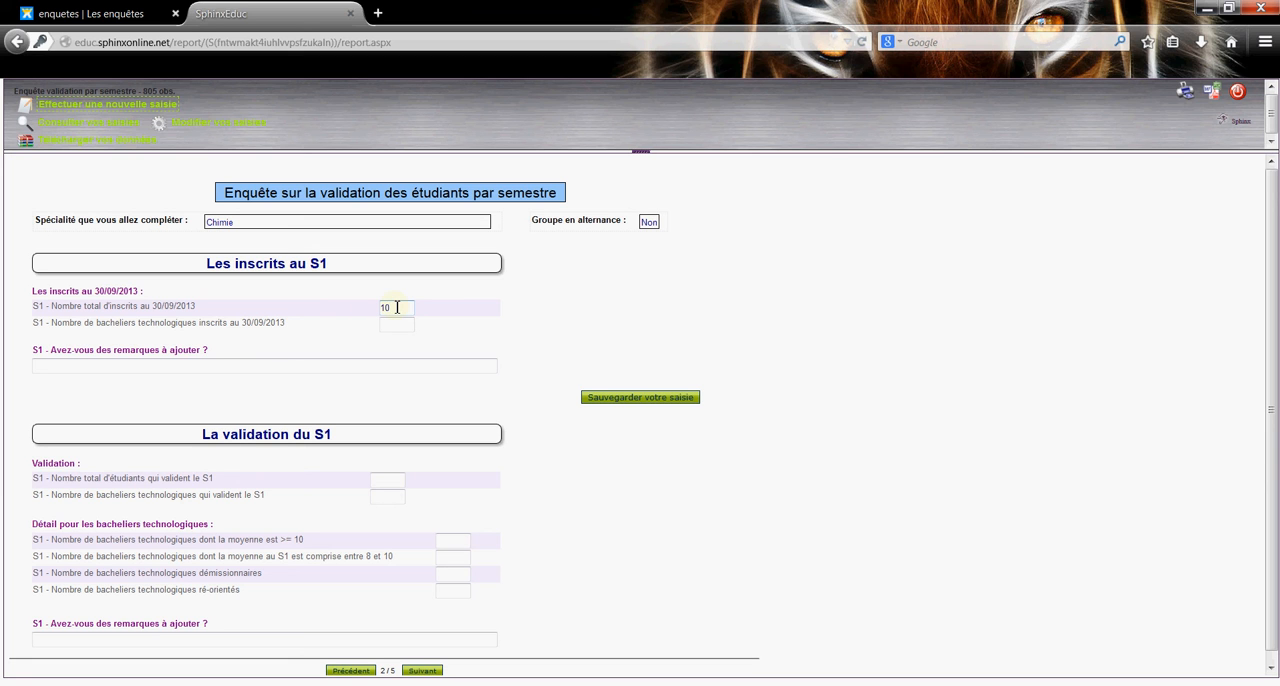
Enter 10 total S1 enrolments, 12 technological baccalaureate enrolments and 15 students validating S1, and save the survey entry.
{"action": "key", "text": "Tab"}
{"action": "key", "text": "Tab"}
{"action": "key", "text": "Tab"}
{"action": "scroll", "coordinate": [545, 345], "scroll_direction": "down", "scroll_amount": 1}
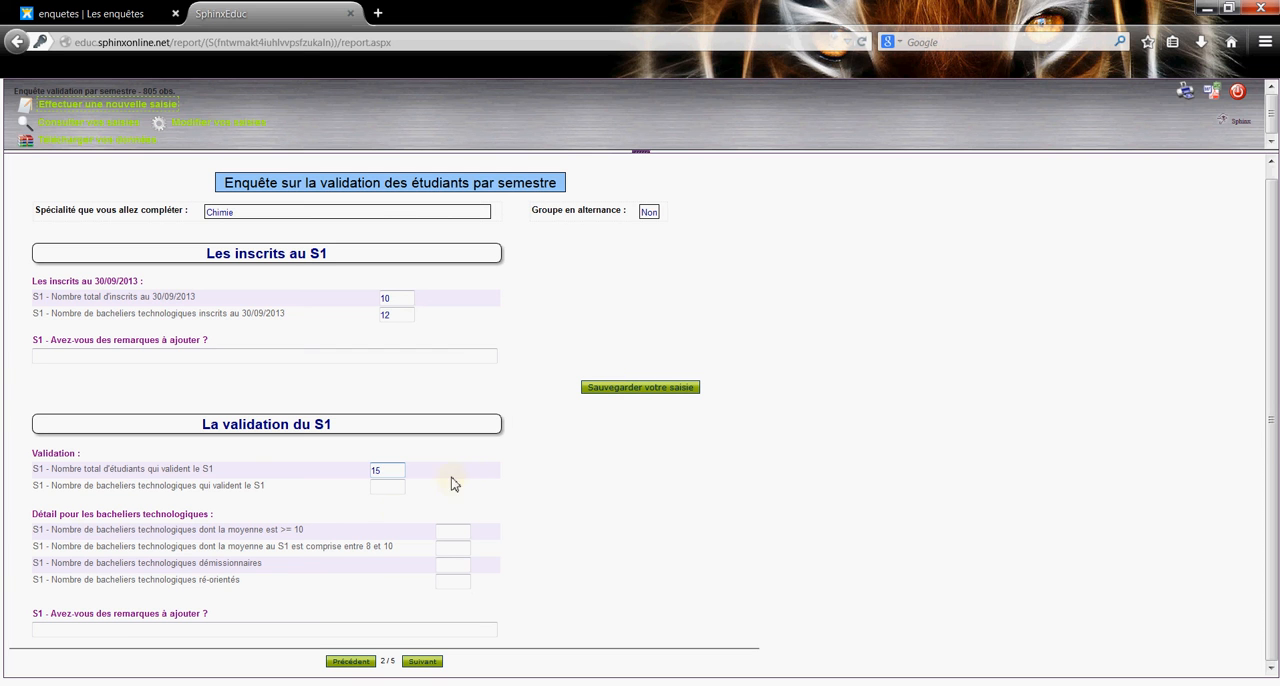
{"action": "left_click_drag", "start_coordinate": [380, 664], "coordinate": [398, 665]}
{"action": "left_click", "coordinate": [643, 390]}
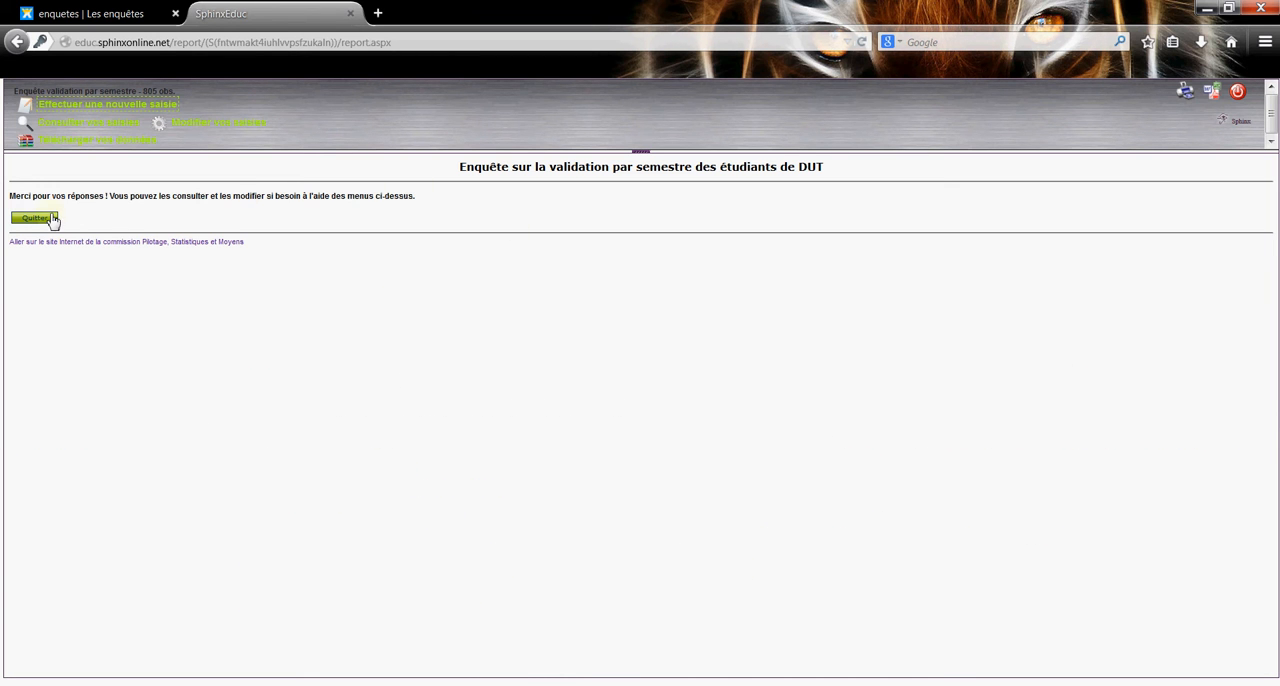
Consult the submitted entries, open the last Semestre 1 record in the list and review its answers.
{"action": "left_click", "coordinate": [73, 129]}
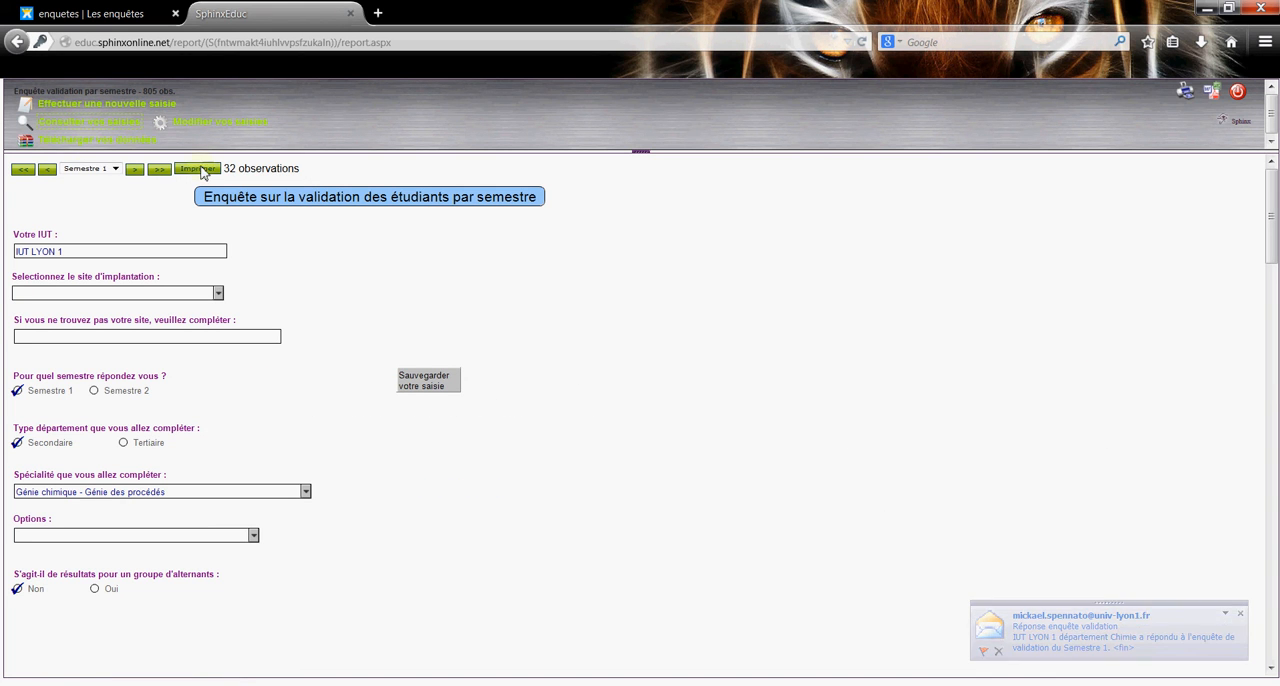
{"action": "left_click_drag", "start_coordinate": [223, 168], "coordinate": [305, 170]}
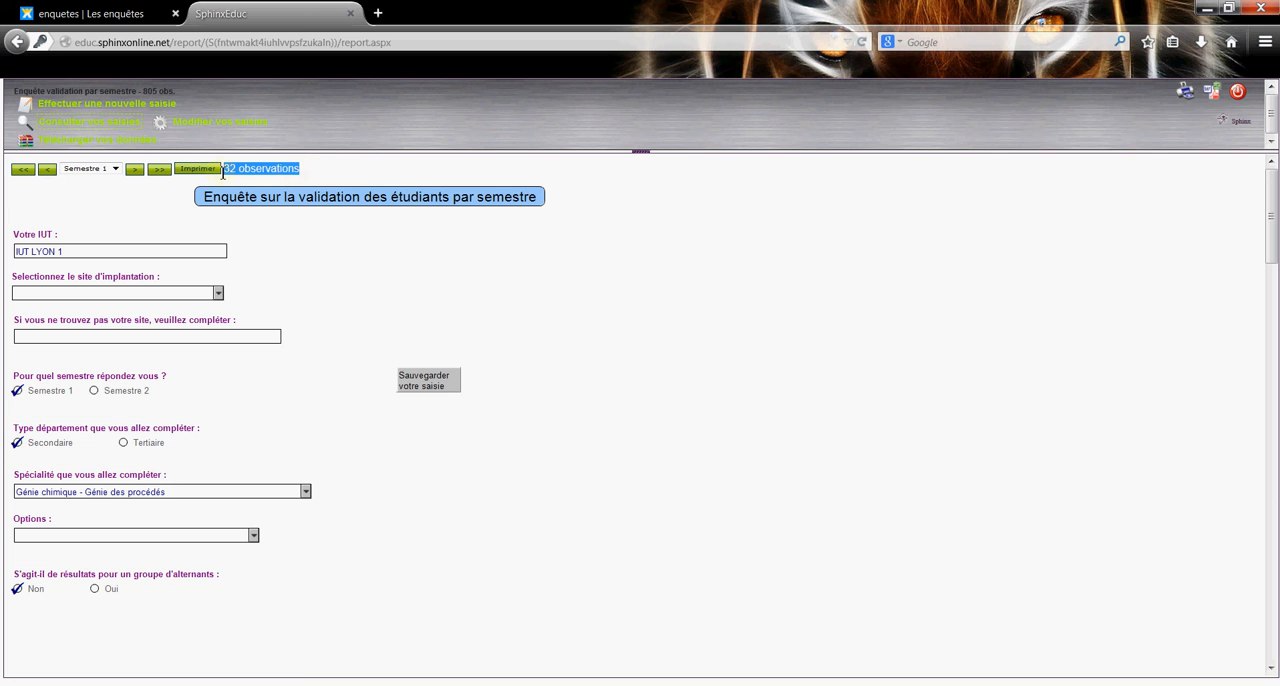
{"action": "left_click", "coordinate": [116, 170]}
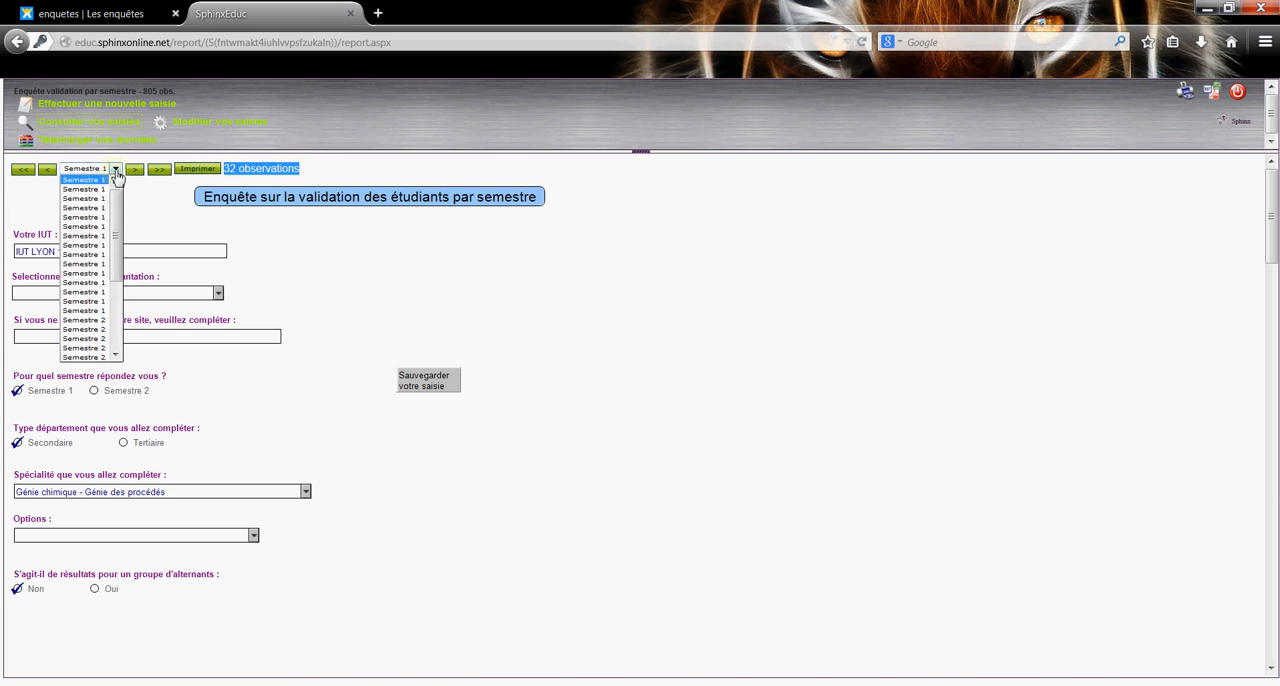
{"action": "left_click_drag", "start_coordinate": [122, 200], "coordinate": [126, 340]}
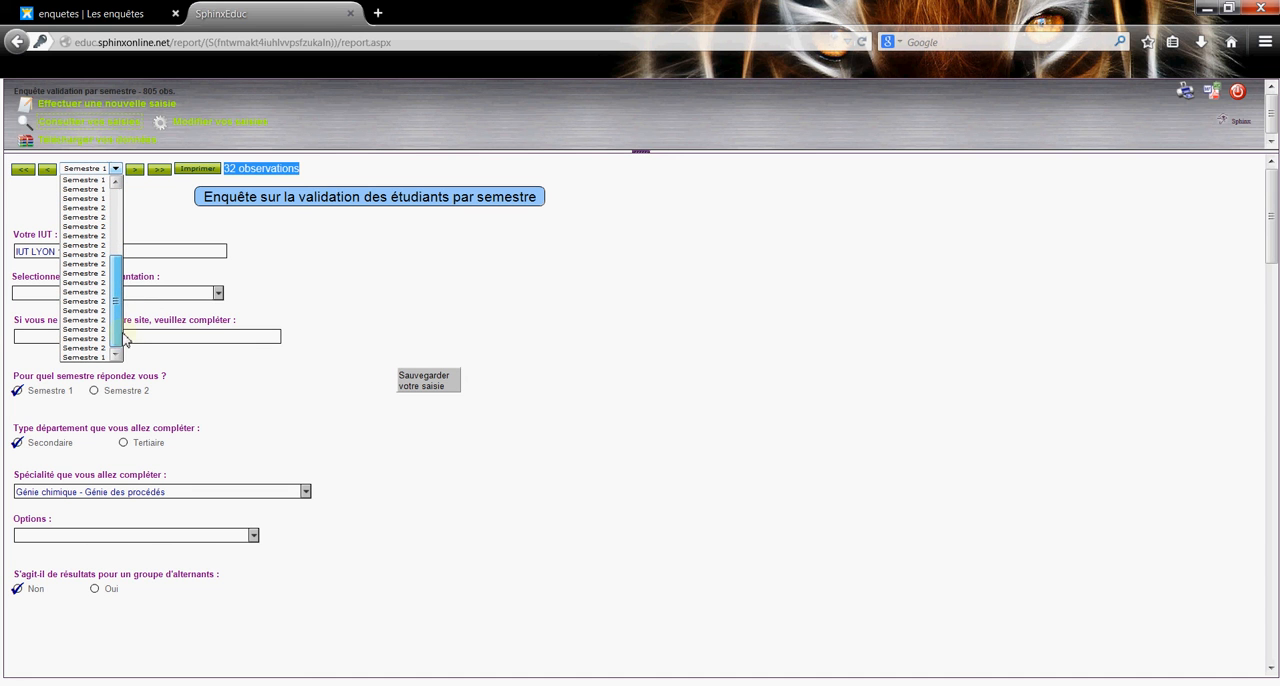
{"action": "left_click", "coordinate": [98, 358]}
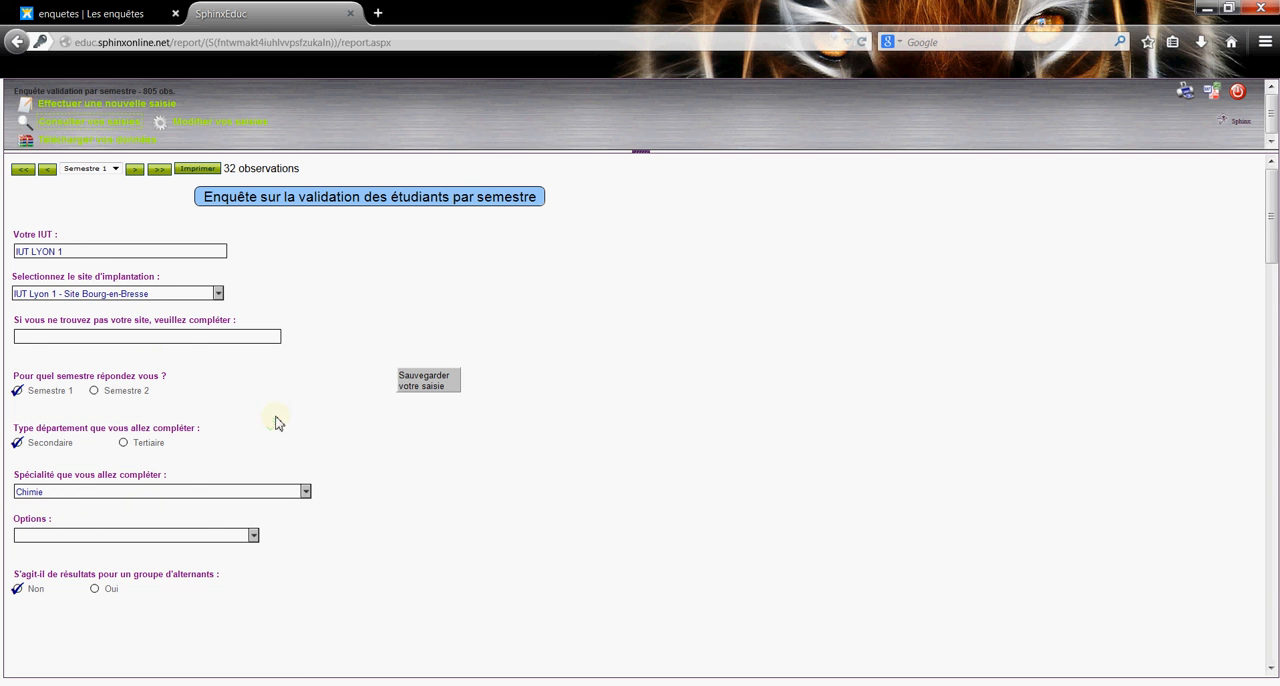
{"action": "scroll", "coordinate": [278, 422], "scroll_direction": "down", "scroll_amount": 3}
{"action": "scroll", "coordinate": [223, 423], "scroll_direction": "down", "scroll_amount": 2}
{"action": "scroll", "coordinate": [374, 310], "scroll_direction": "down", "scroll_amount": 2}
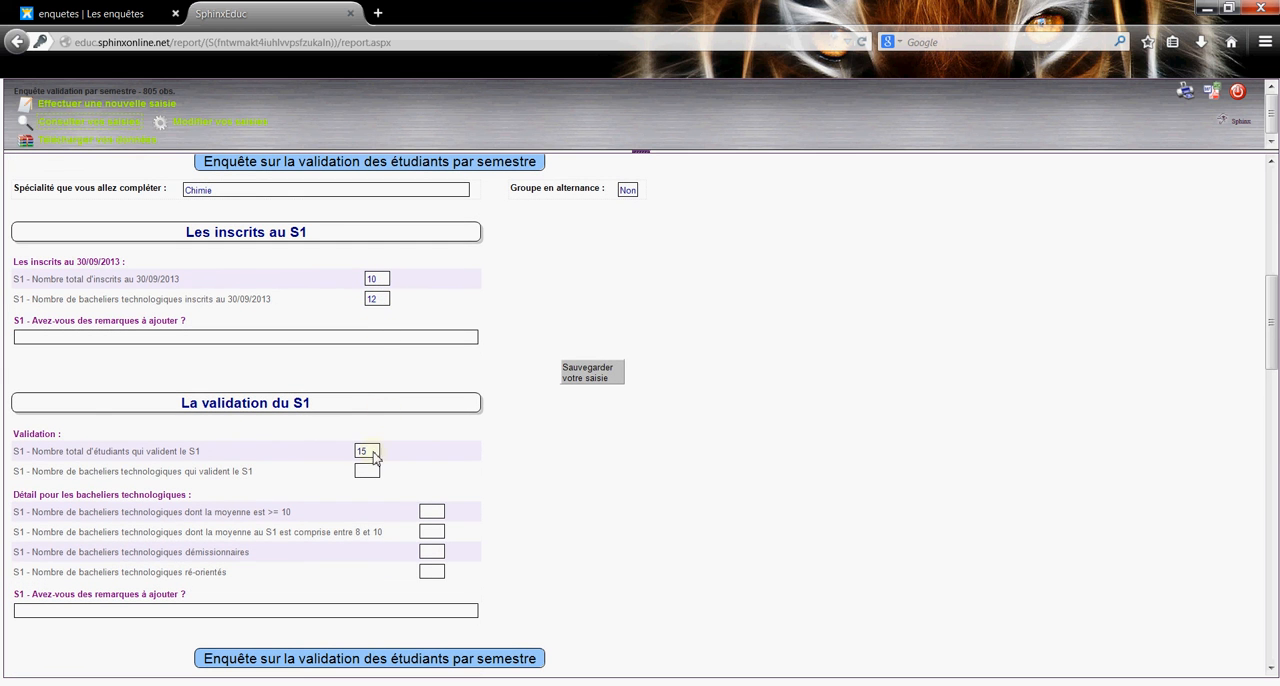
{"action": "scroll", "coordinate": [400, 323], "scroll_direction": "down", "scroll_amount": 1}
{"action": "scroll", "coordinate": [402, 344], "scroll_direction": "up", "scroll_amount": 8}
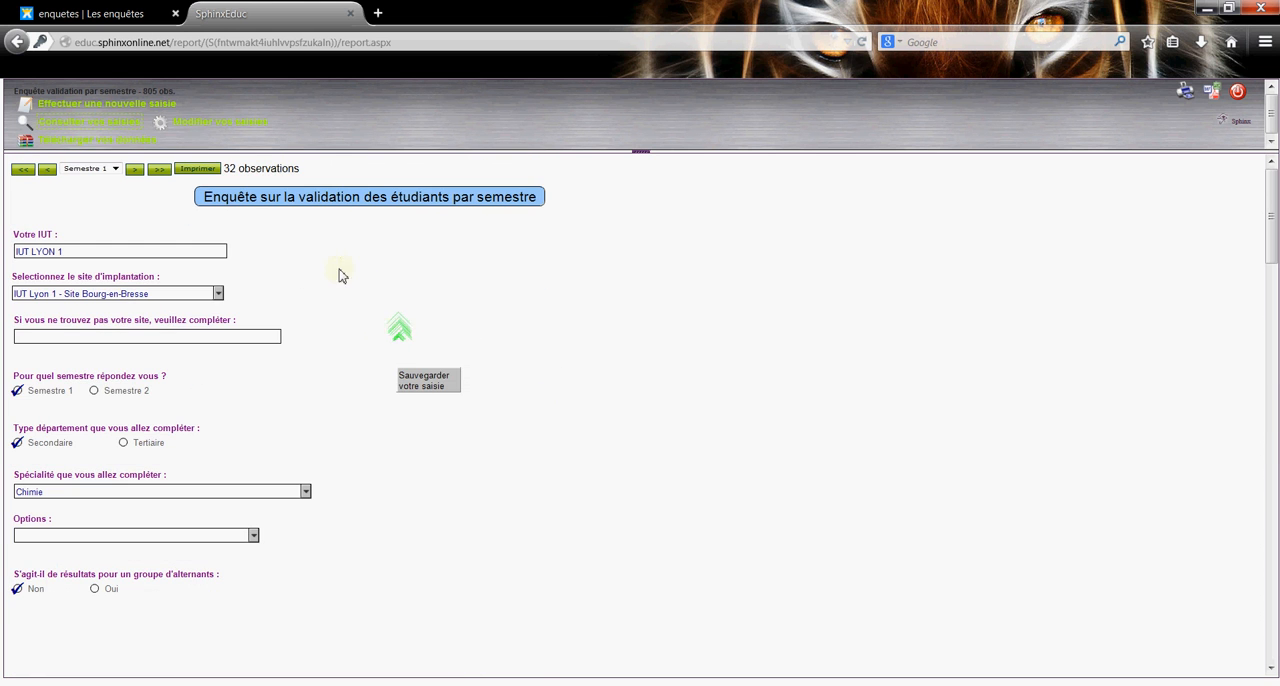
Open the downloadable table of all entries and look for the new Chimie row at its end.
{"action": "left_click", "coordinate": [90, 142]}
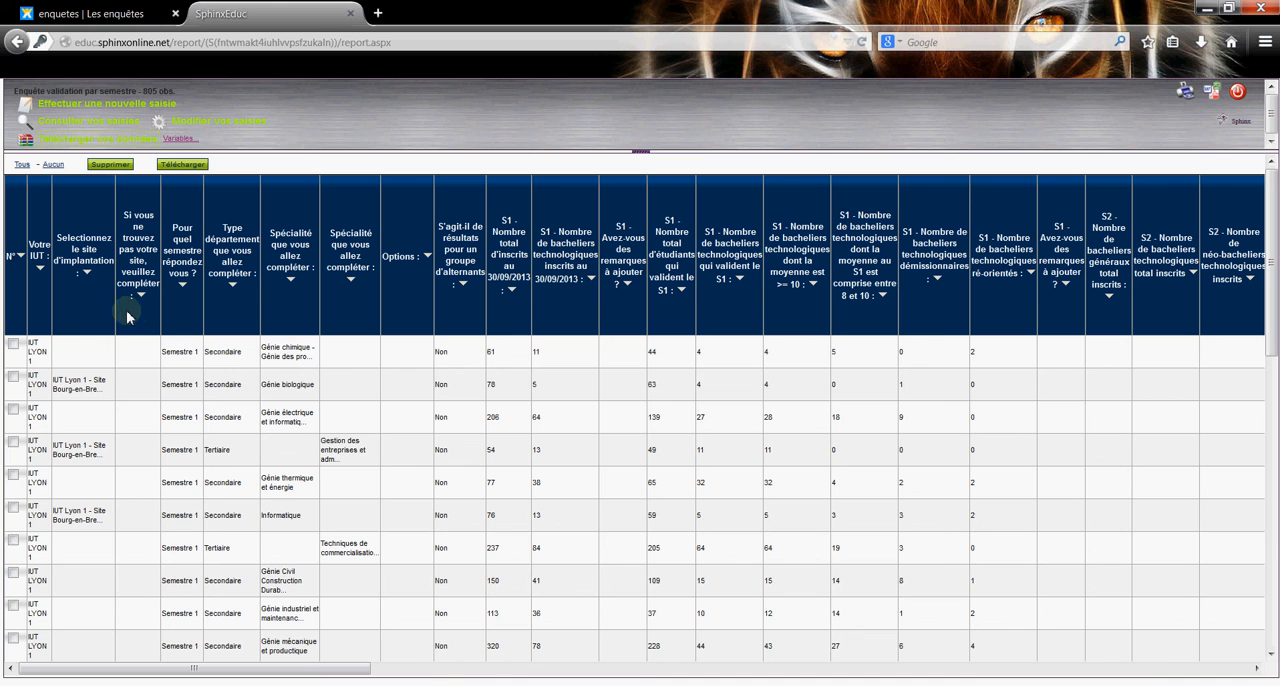
{"action": "scroll", "coordinate": [87, 318], "scroll_direction": "down", "scroll_amount": 15}
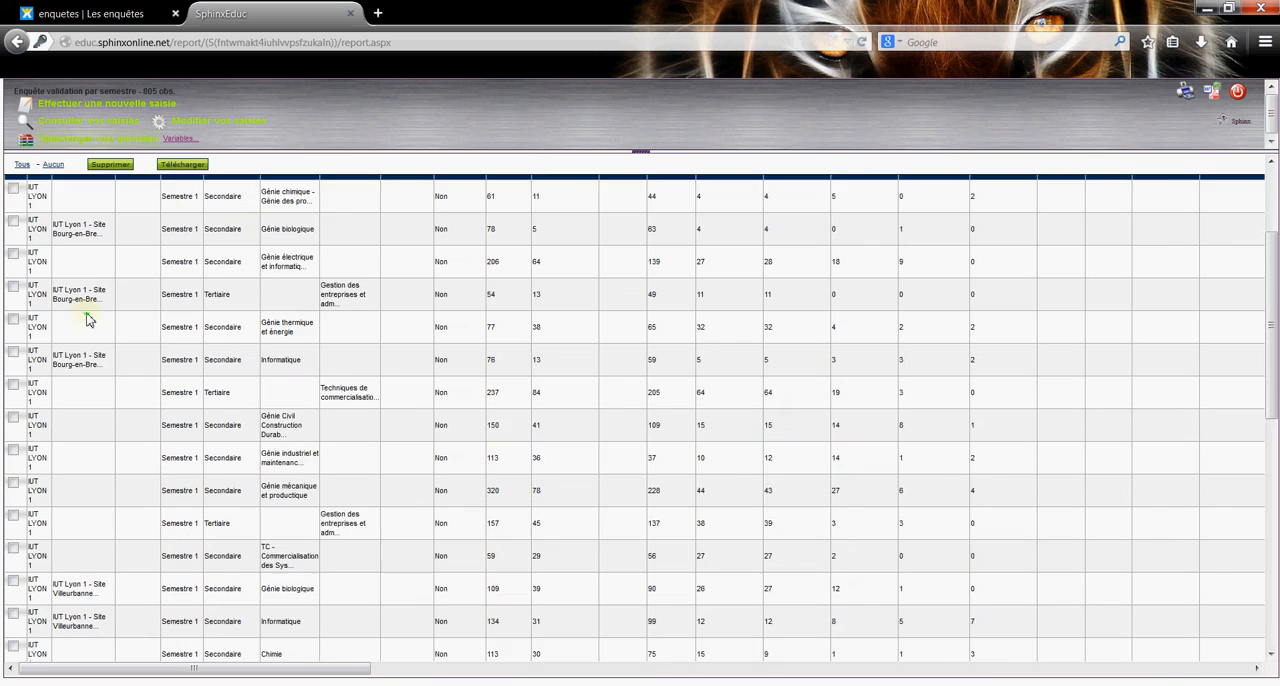
{"action": "scroll", "coordinate": [87, 318], "scroll_direction": "down", "scroll_amount": 1}
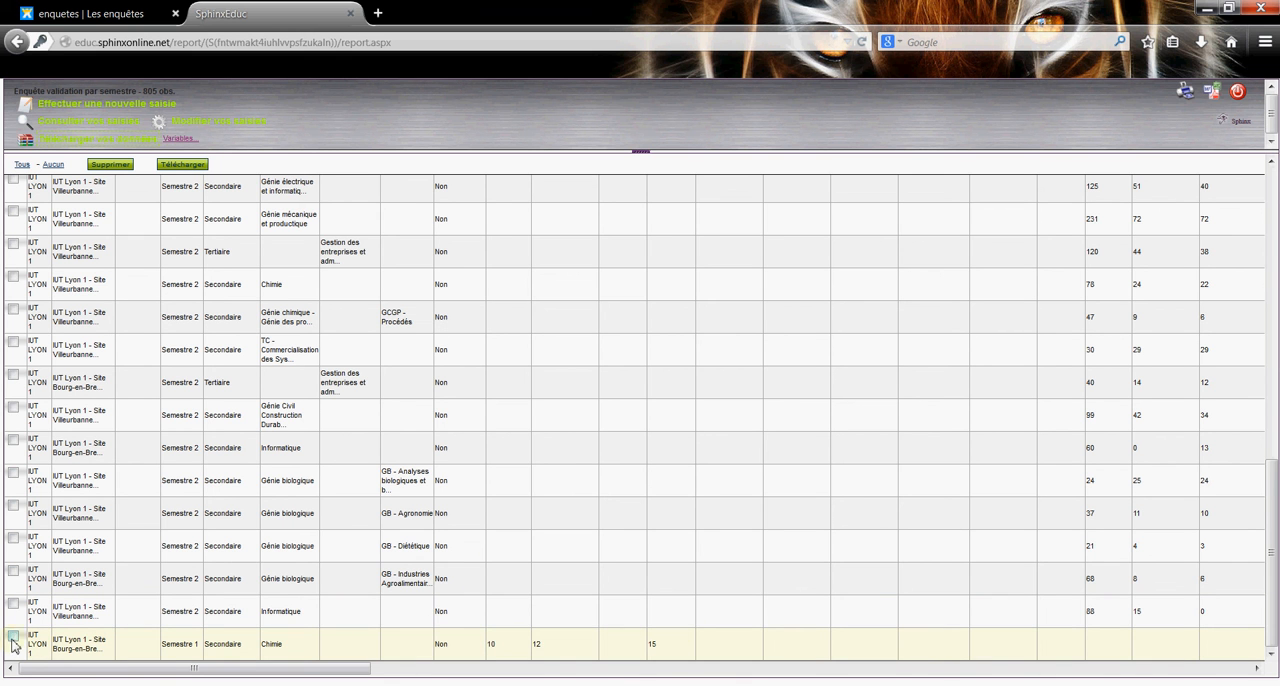
{"action": "scroll", "coordinate": [166, 531], "scroll_direction": "up", "scroll_amount": 15}
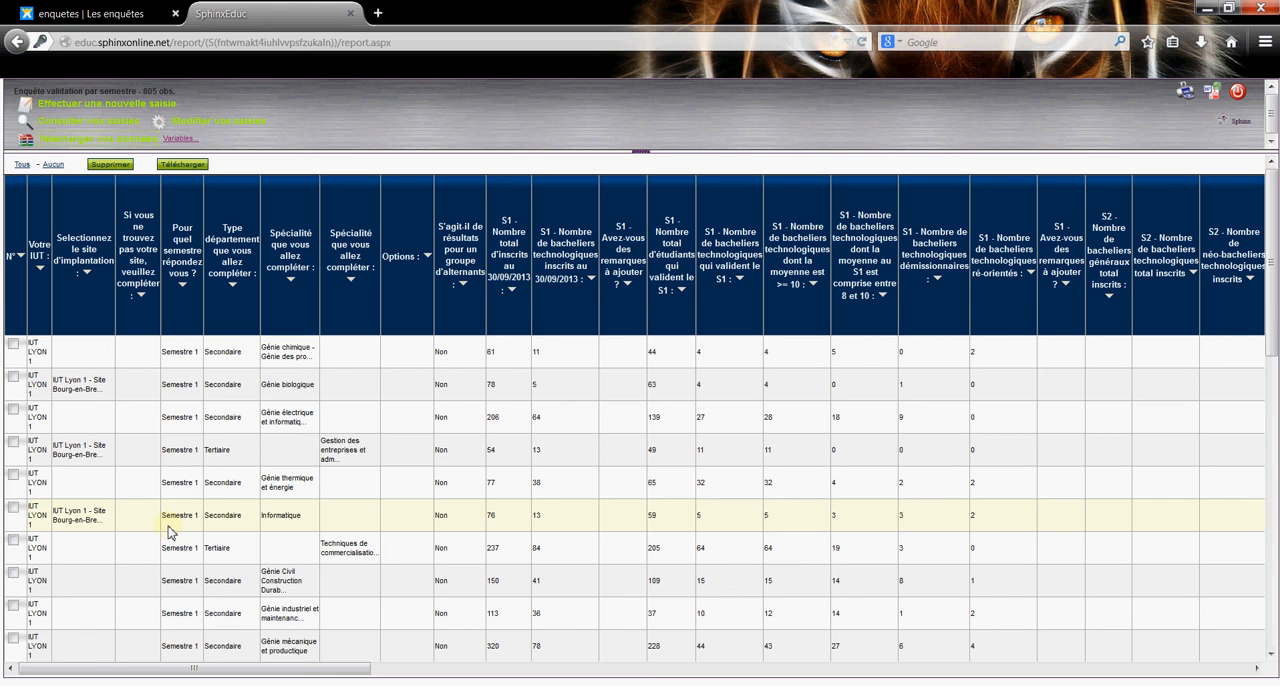
Open the last Semestre 1 record, for Chimie at Bourg-en-Bresse, for modification.
{"action": "left_click", "coordinate": [202, 125]}
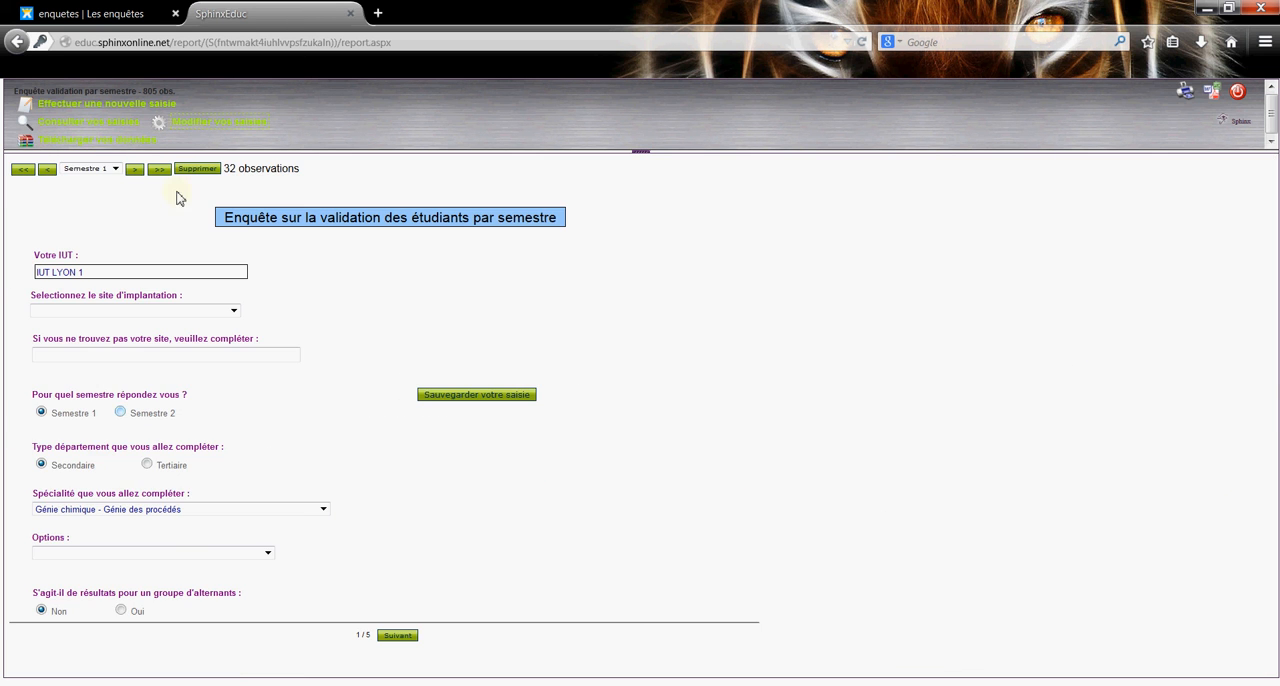
{"action": "left_click", "coordinate": [115, 168]}
{"action": "left_click_drag", "start_coordinate": [113, 240], "coordinate": [114, 330]}
{"action": "left_click", "coordinate": [93, 356]}
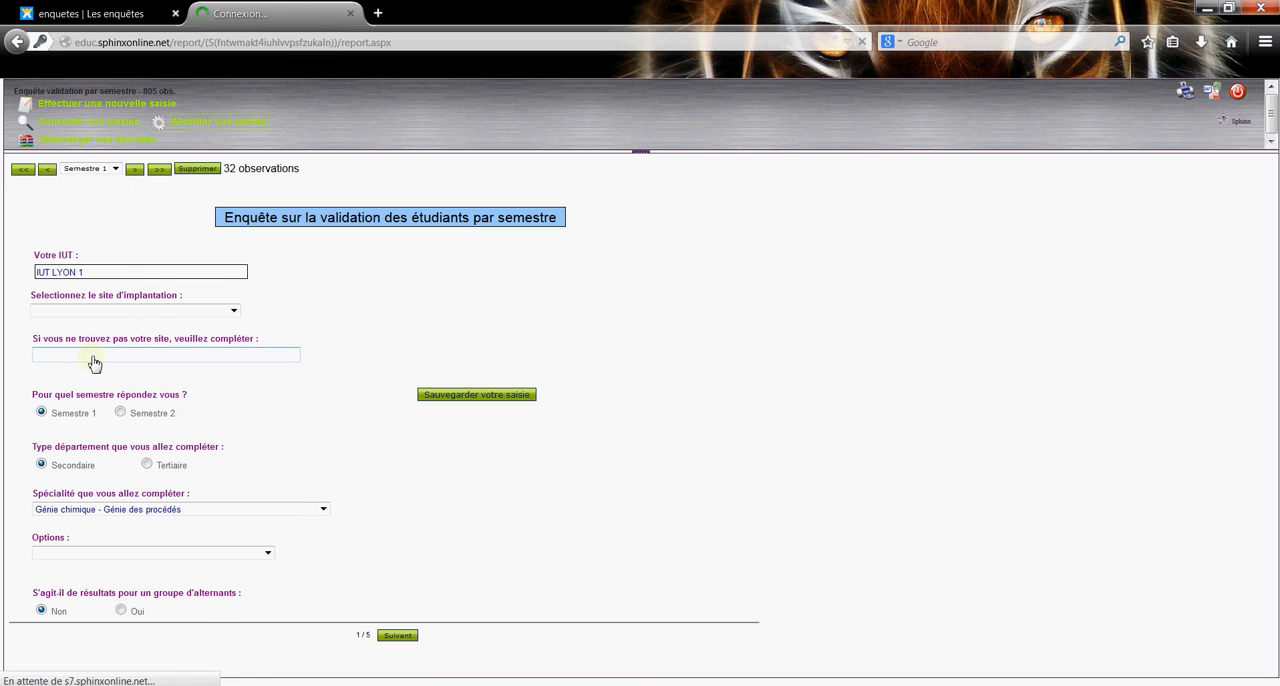
On the second page, enter 10 technological bacheliers validating S1, 12 with an average >= 10 and 11 between 8 and 10, and save.
{"action": "left_click", "coordinate": [409, 637]}
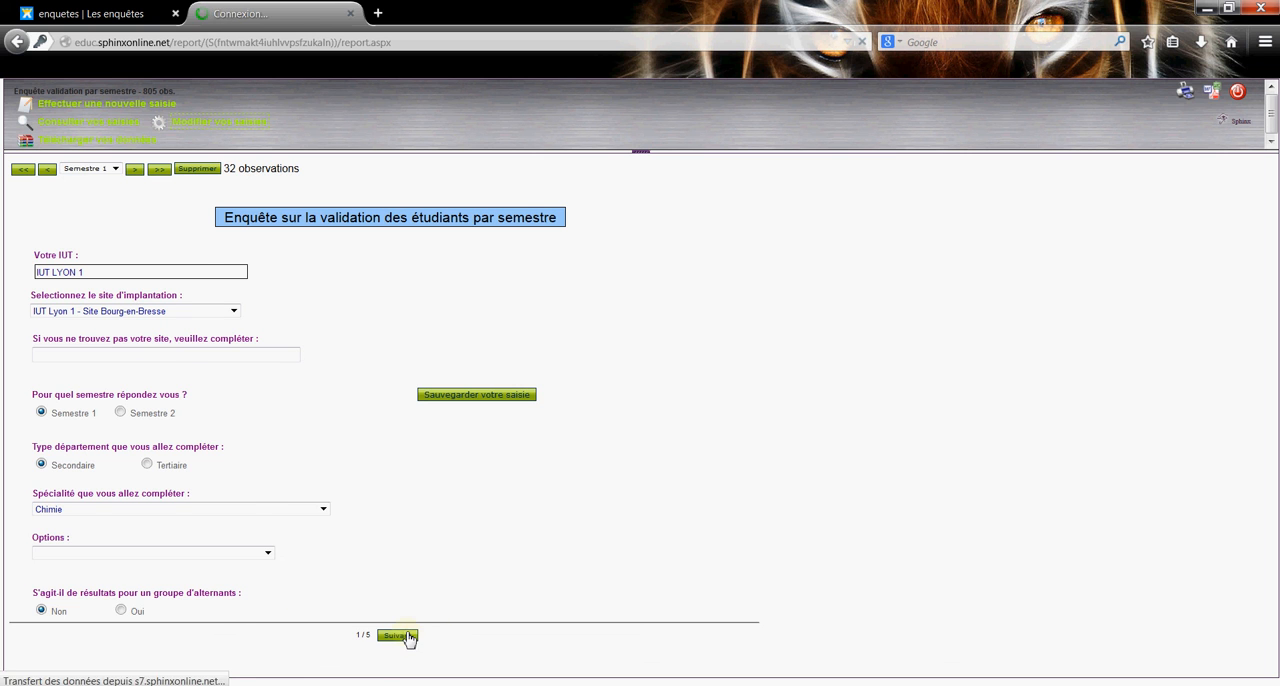
{"action": "left_click", "coordinate": [394, 487]}
{"action": "left_click", "coordinate": [457, 537]}
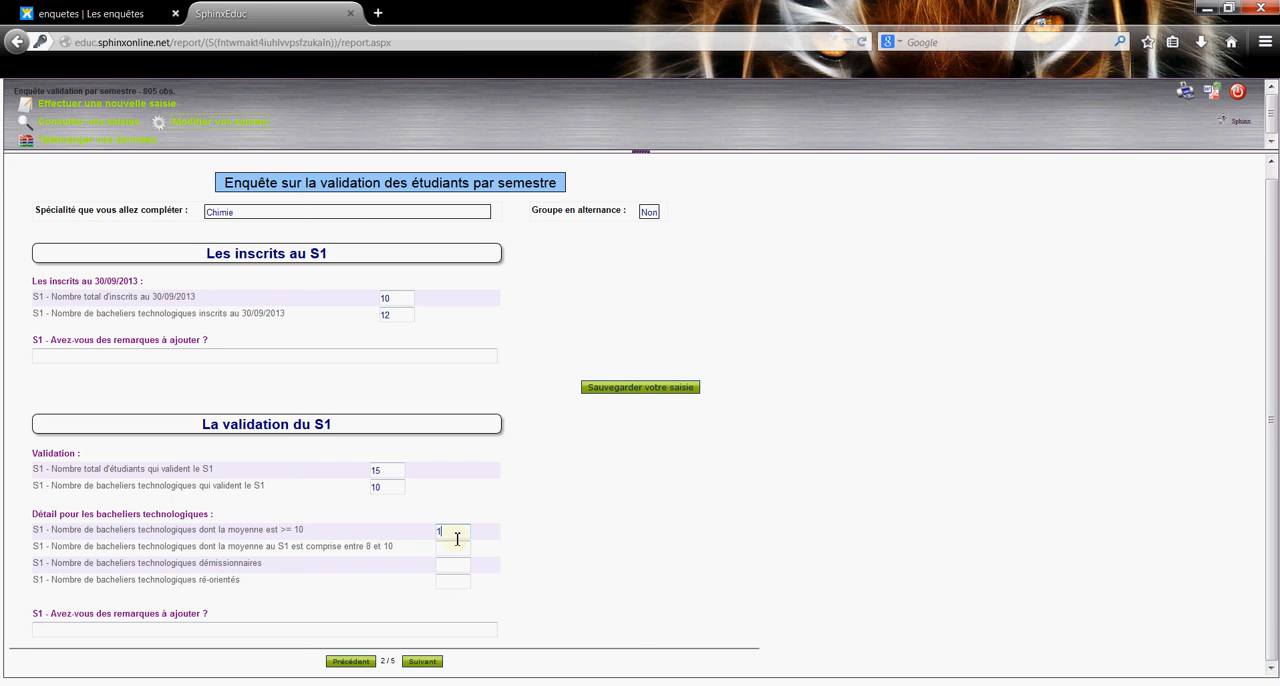
{"action": "left_click", "coordinate": [459, 551]}
{"action": "left_click", "coordinate": [616, 393]}
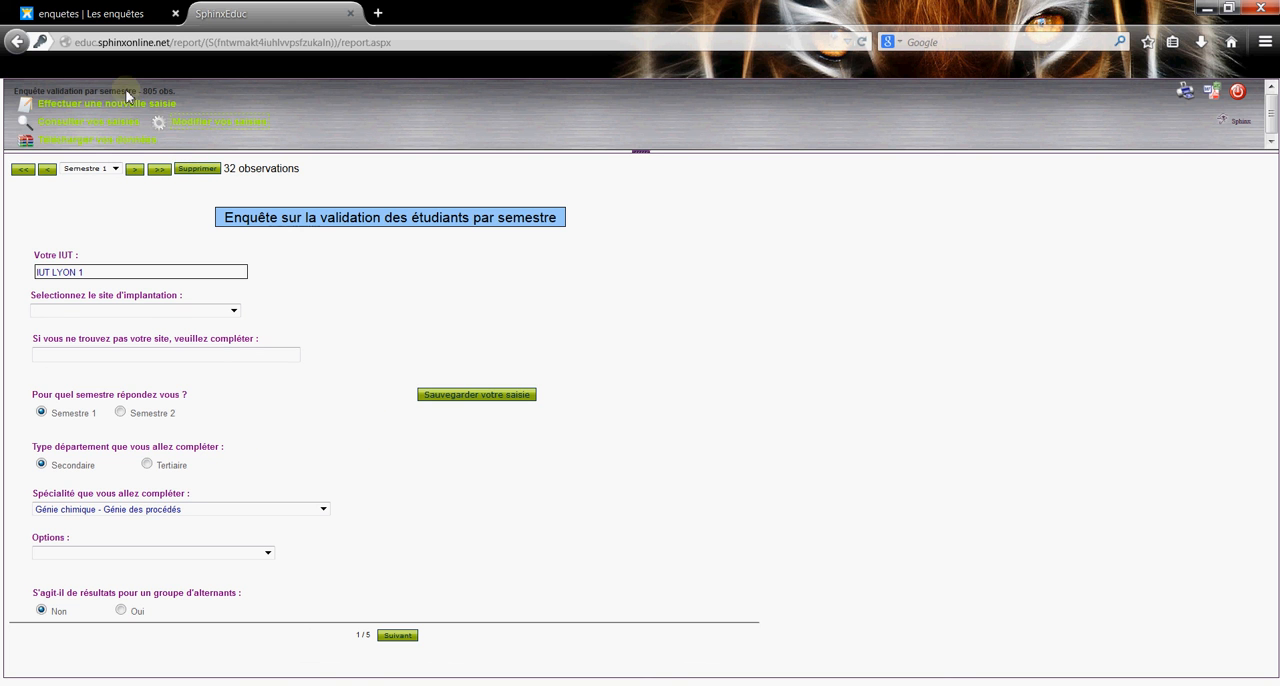
Reopen the downloadable table of entries and check the added S1 validation figures in the last Chimie row.
{"action": "left_click", "coordinate": [93, 145]}
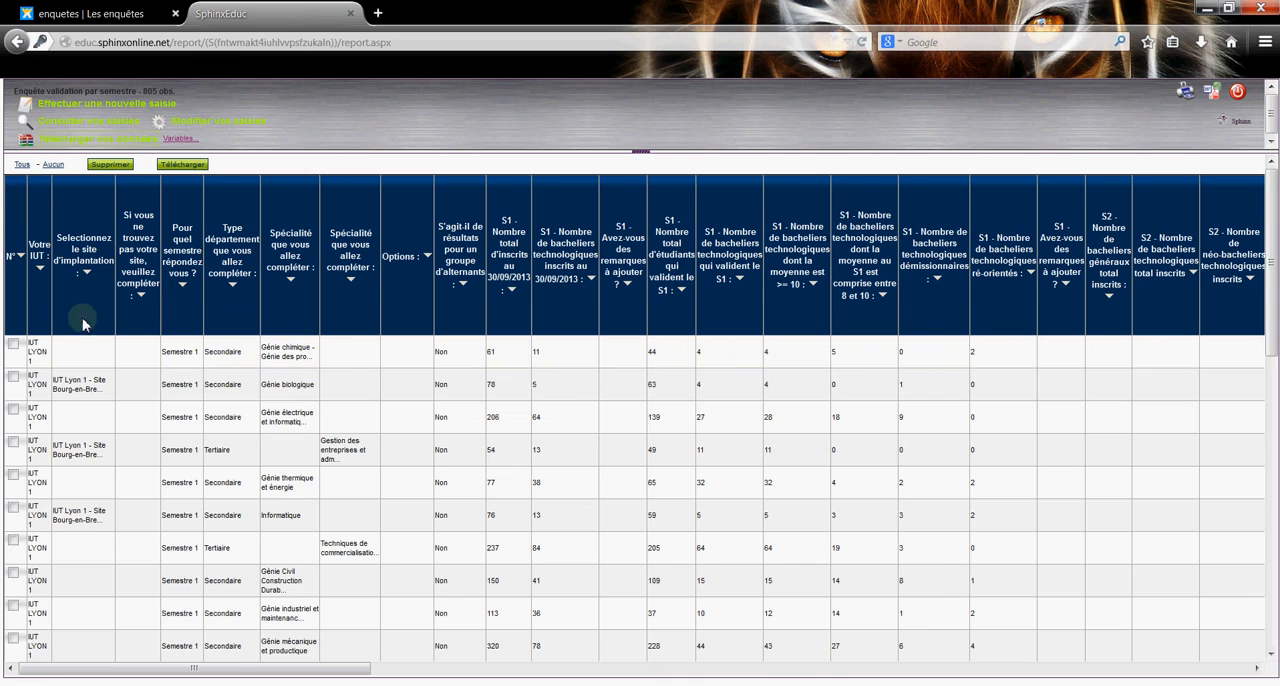
{"action": "scroll", "coordinate": [95, 557], "scroll_direction": "down", "scroll_amount": 10}
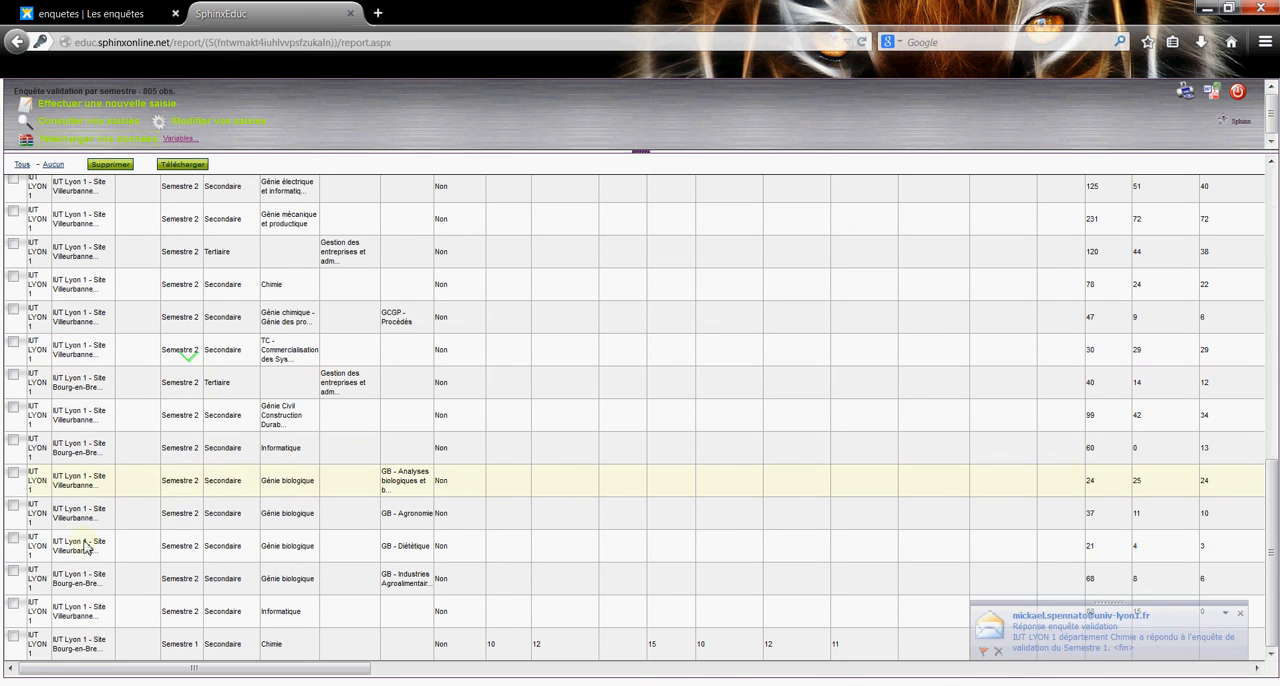
{"action": "left_click", "coordinate": [13, 636]}
{"action": "left_click_drag", "start_coordinate": [83, 674], "coordinate": [181, 671]}
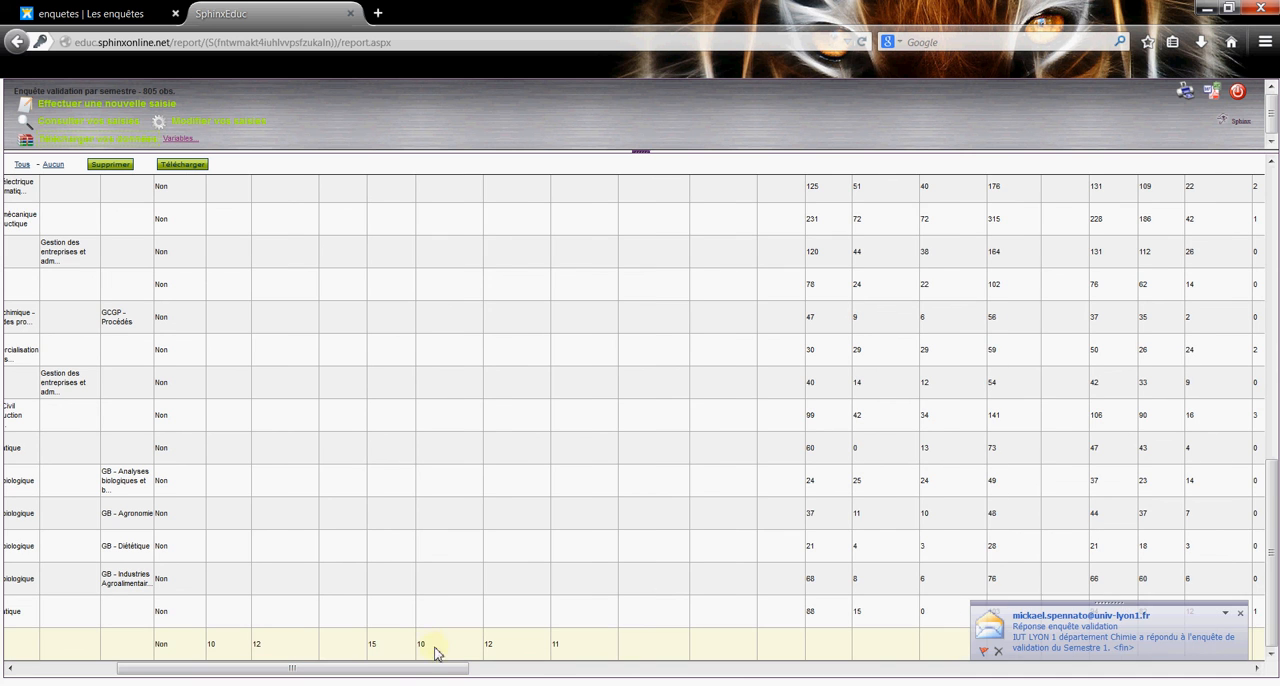
{"action": "left_click_drag", "start_coordinate": [420, 646], "coordinate": [560, 654]}
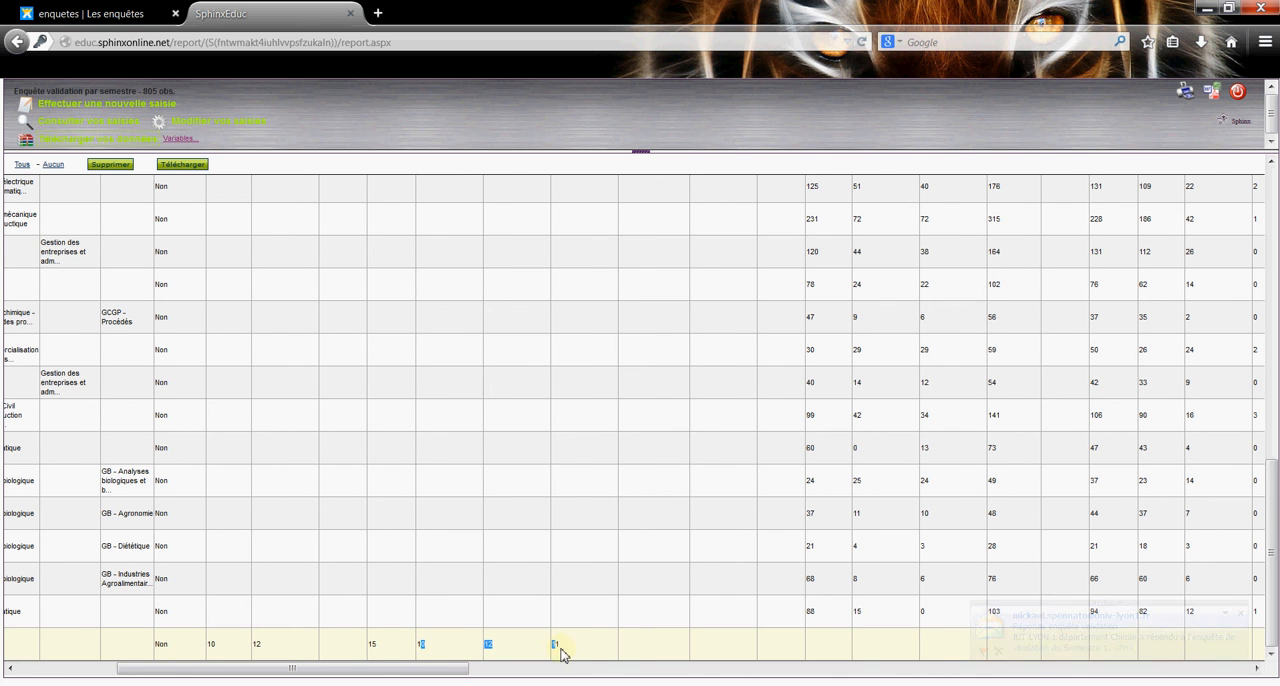
Select the last Semestre 1 row, for Chimie at Bourg-en-Bresse, in the entries table, delete it and confirm the deletion.
{"action": "left_click_drag", "start_coordinate": [451, 669], "coordinate": [150, 672]}
{"action": "scroll", "coordinate": [171, 405], "scroll_direction": "up", "scroll_amount": 10}
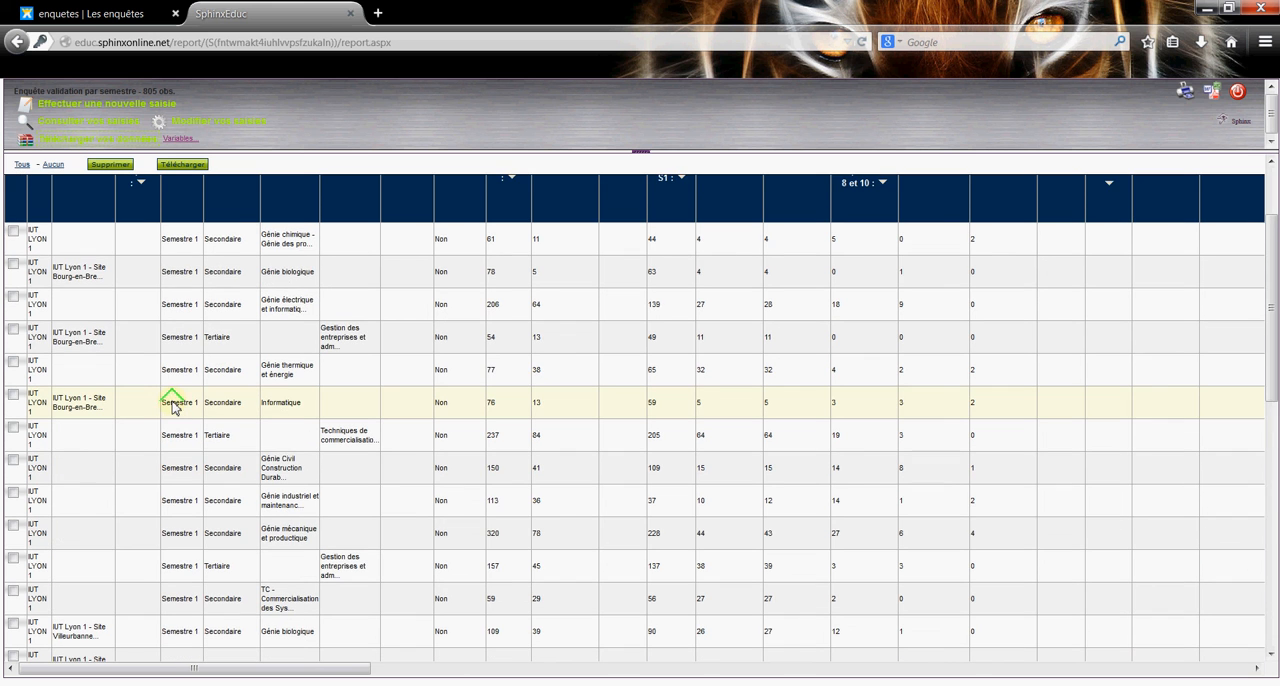
{"action": "scroll", "coordinate": [173, 402], "scroll_direction": "up", "scroll_amount": 3}
{"action": "scroll", "coordinate": [174, 400], "scroll_direction": "down", "scroll_amount": 10}
{"action": "scroll", "coordinate": [174, 400], "scroll_direction": "down", "scroll_amount": 3}
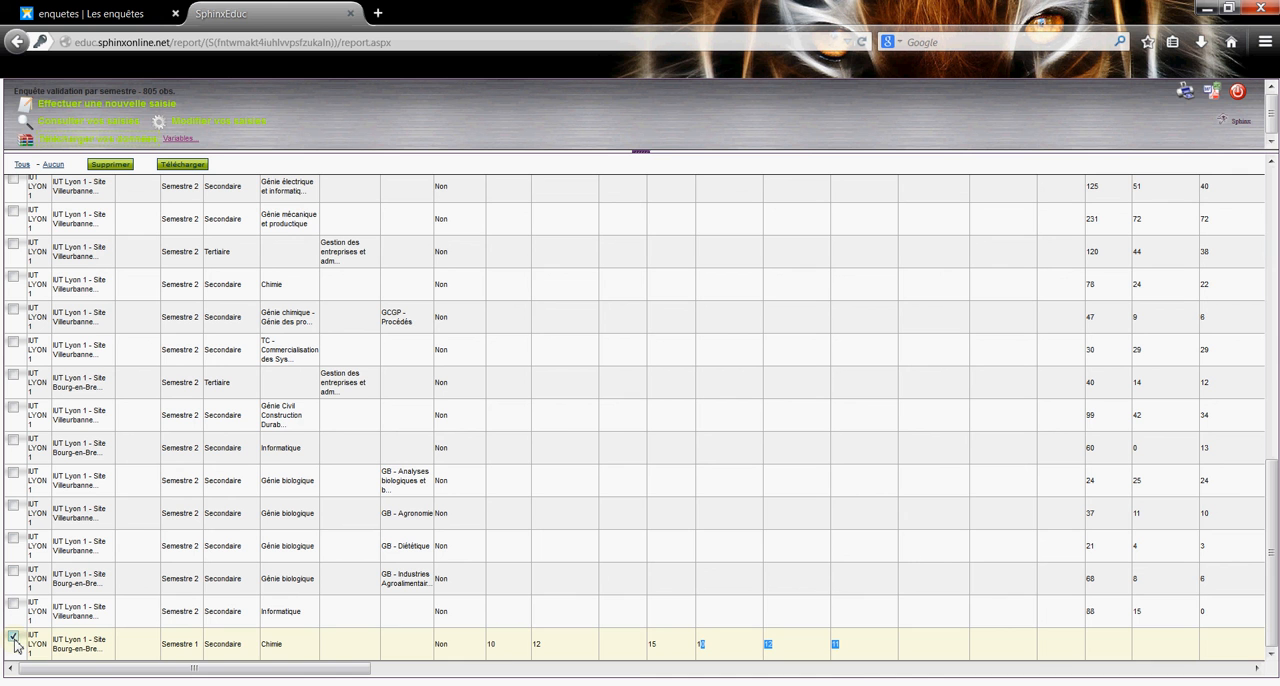
{"action": "left_click", "coordinate": [121, 166]}
{"action": "left_click", "coordinate": [652, 335]}
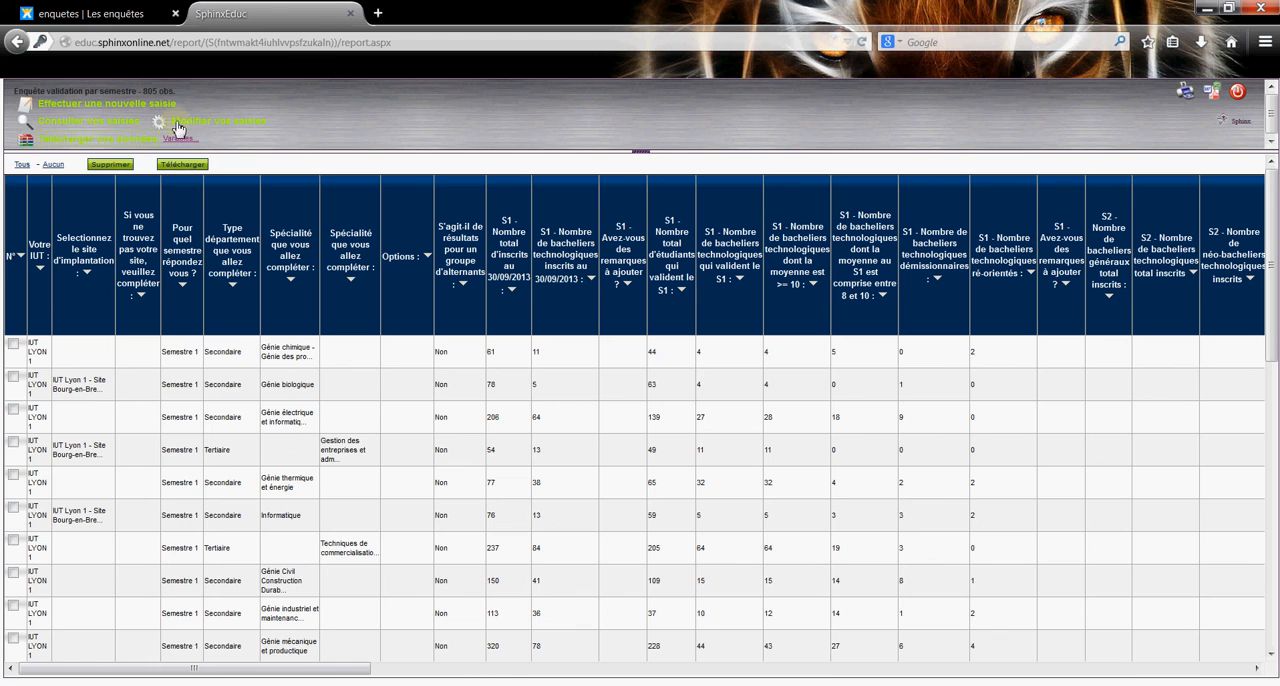
Consult the recorded entries to check the number of observations, and open a blank form for a new entry.
{"action": "left_click", "coordinate": [103, 124]}
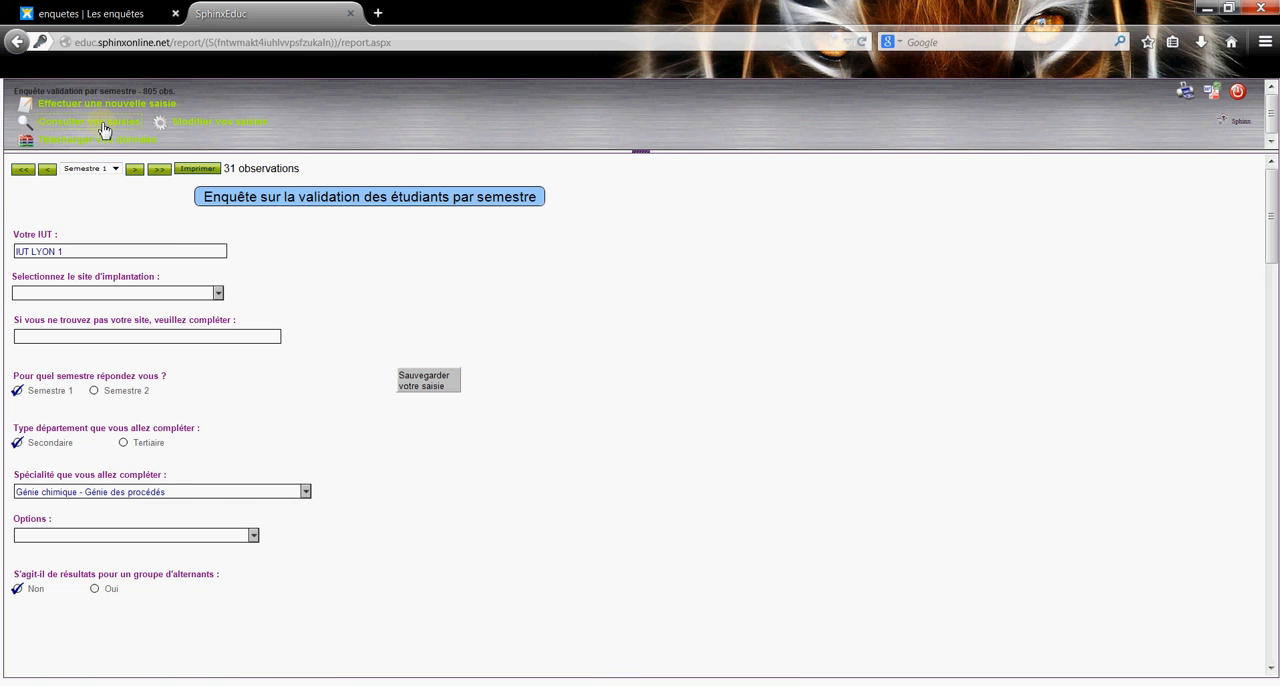
{"action": "left_click_drag", "start_coordinate": [223, 168], "coordinate": [246, 169]}
{"action": "left_click", "coordinate": [234, 169]}
{"action": "left_click", "coordinate": [68, 108]}
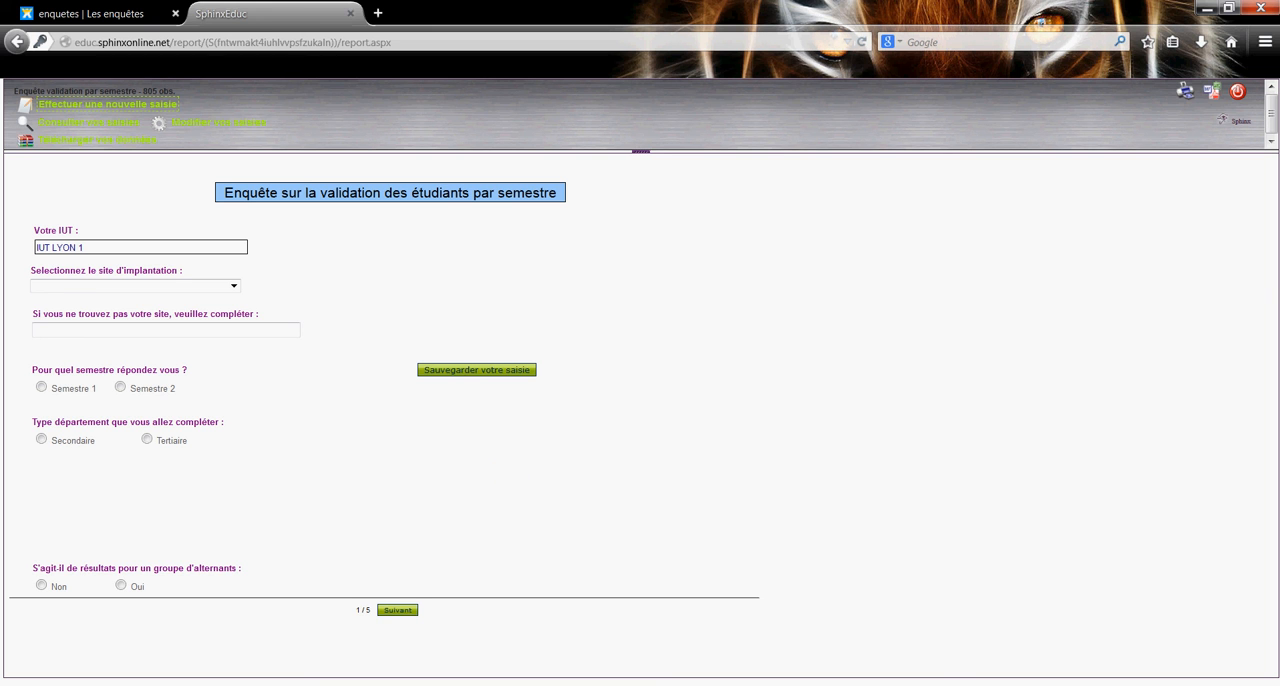
{"action": "left_click", "coordinate": [1090, 685]}
{"action": "right_click", "coordinate": [1082, 626]}
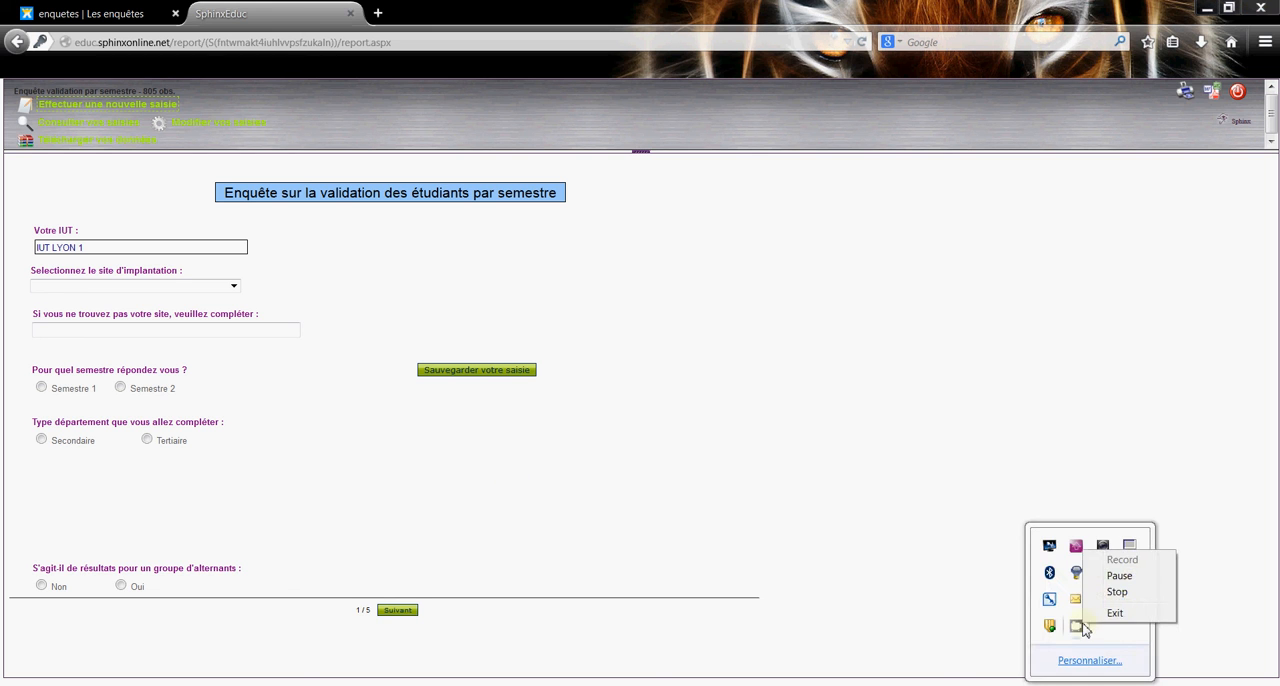
{"action": "left_click", "coordinate": [1140, 594]}
{"action": "right_click", "coordinate": [1080, 625]}
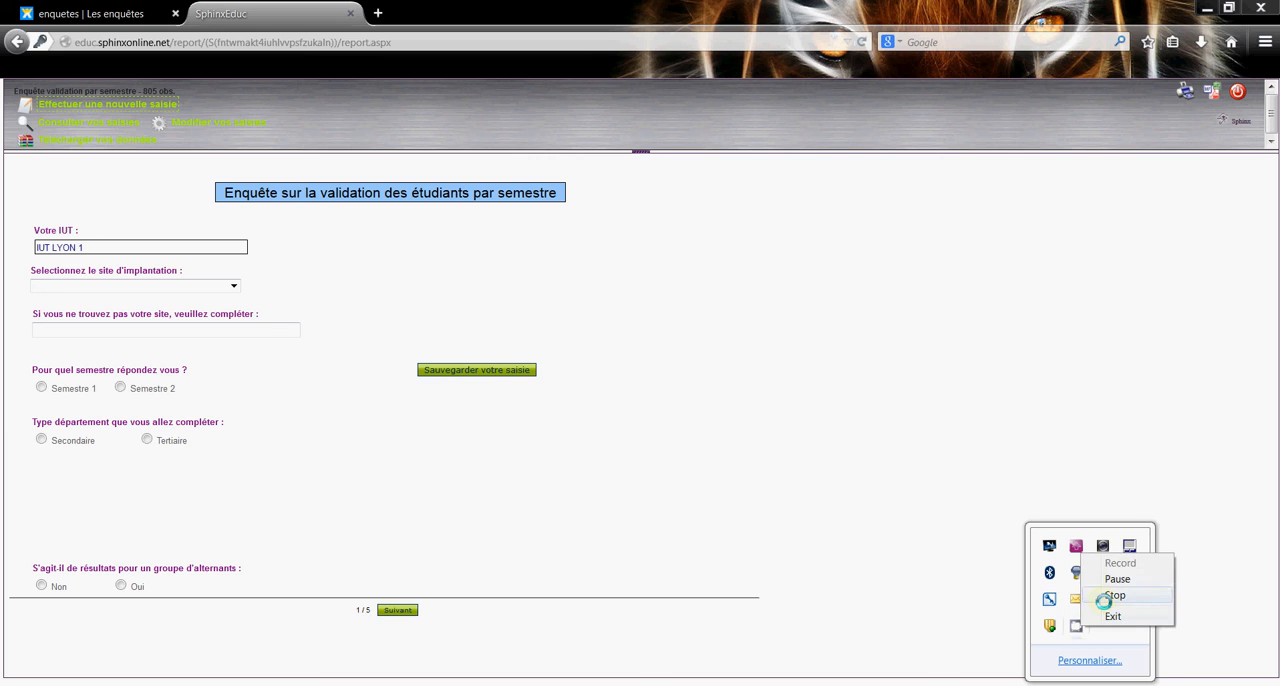